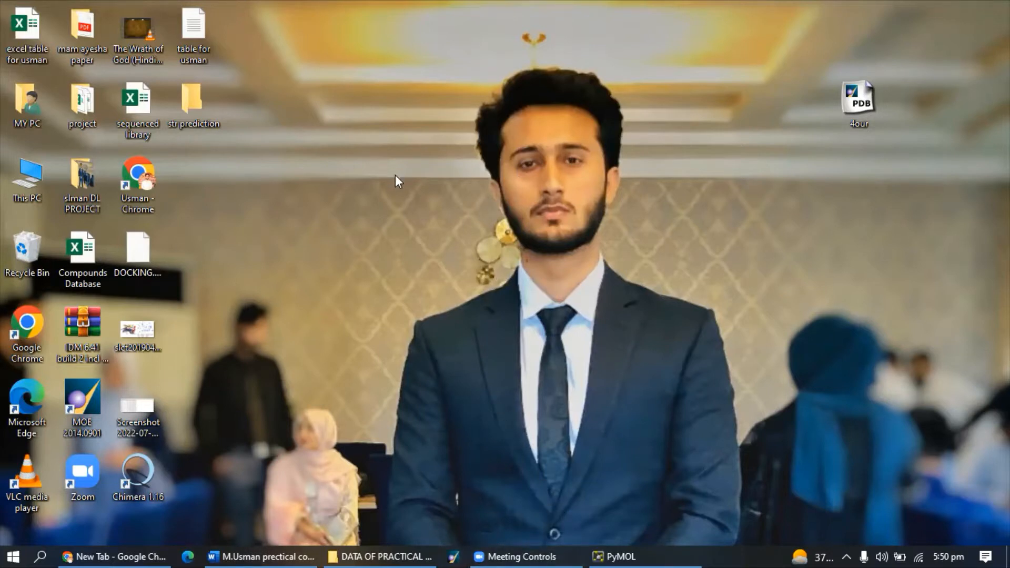
Switch to the Word practical document and review the Introduction and Objective of the "Visualization by PyMOL" chapter
{"action": "left_click", "coordinate": [606, 548]}
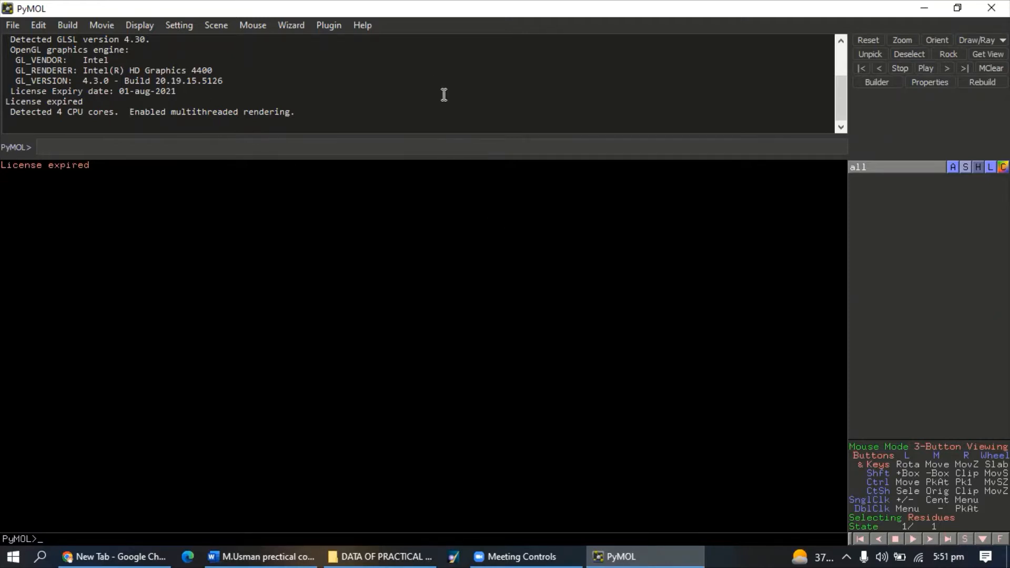
{"action": "left_click", "coordinate": [927, 12]}
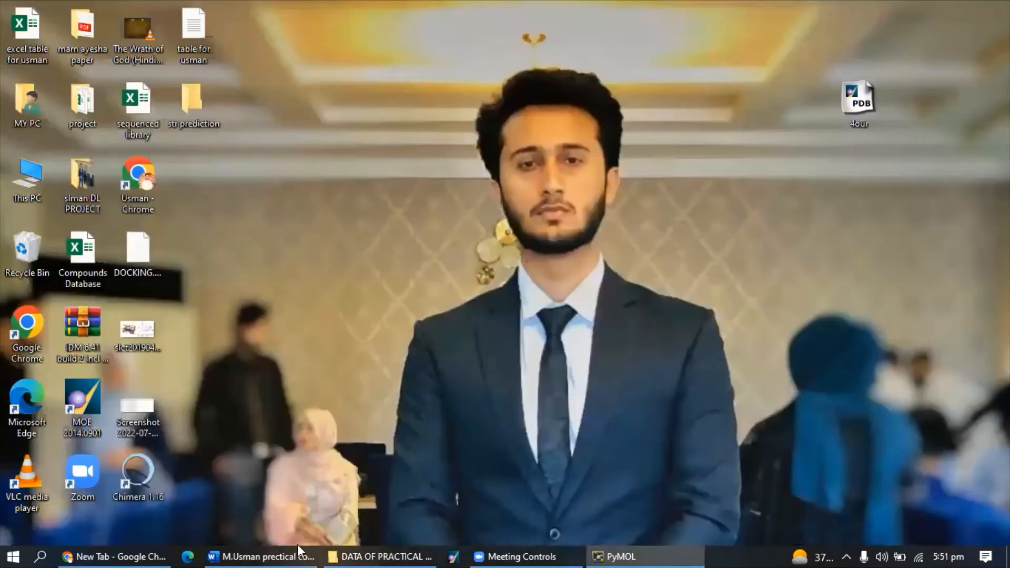
{"action": "left_click", "coordinate": [285, 548]}
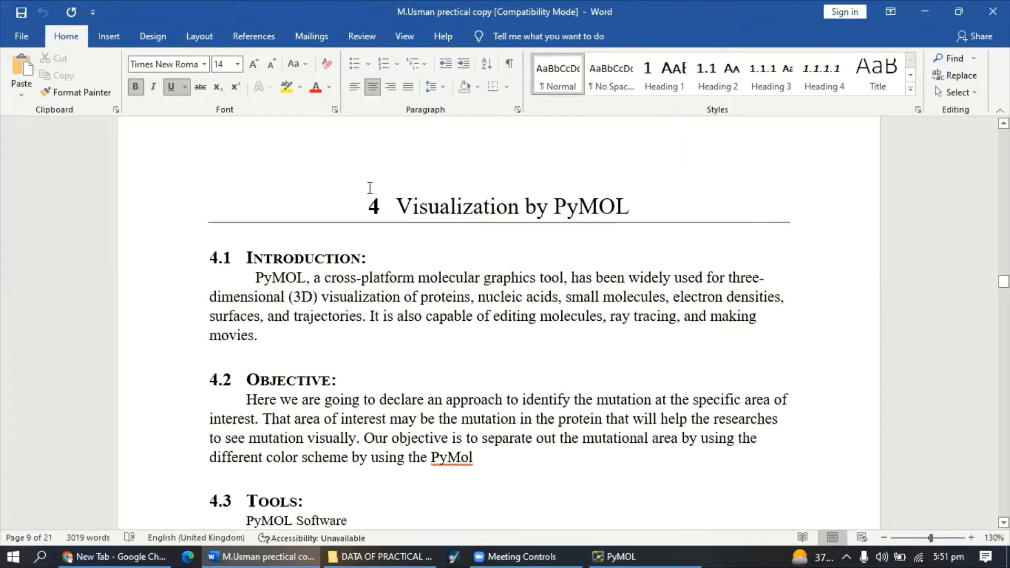
{"action": "left_click_drag", "start_coordinate": [385, 204], "coordinate": [642, 206]}
{"action": "left_click", "coordinate": [641, 253]}
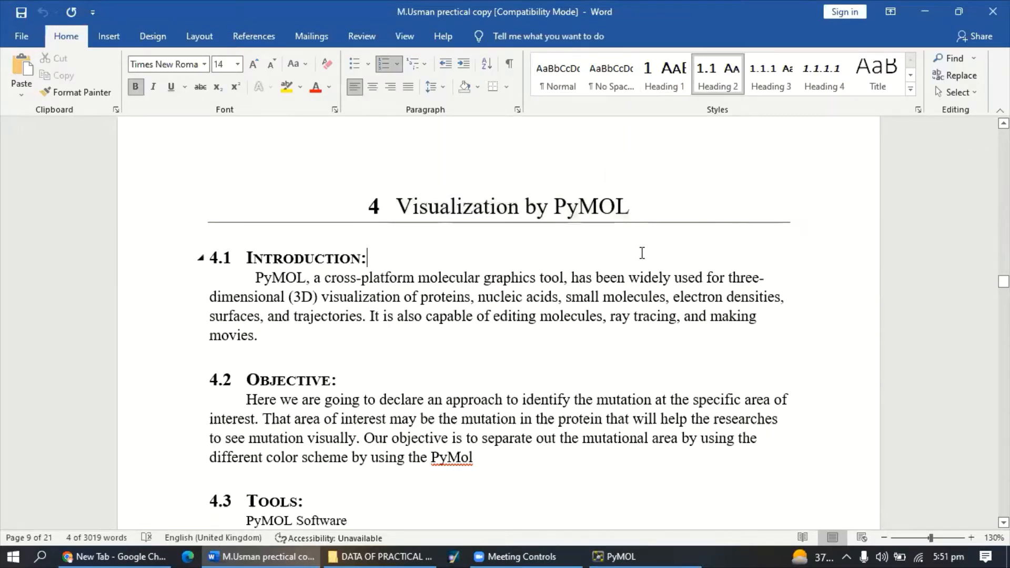
{"action": "left_click_drag", "start_coordinate": [255, 277], "coordinate": [571, 277]}
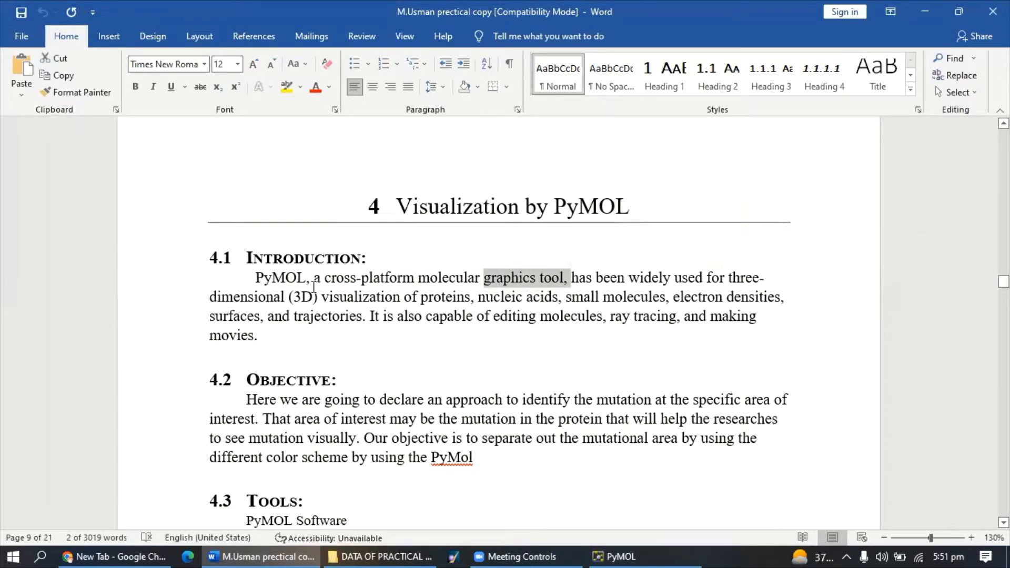
{"action": "left_click_drag", "start_coordinate": [289, 298], "coordinate": [468, 297]}
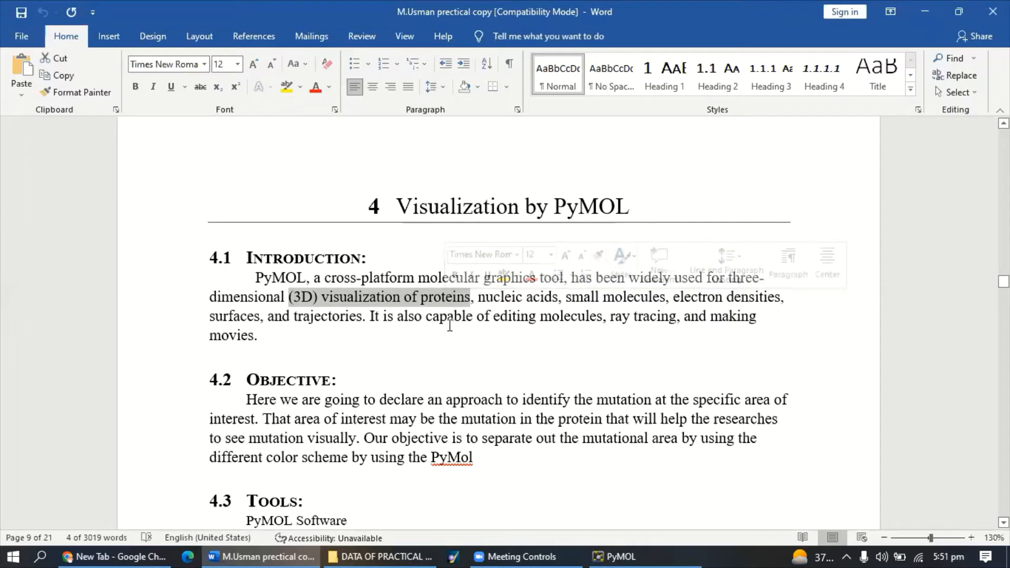
{"action": "scroll", "coordinate": [432, 349], "scroll_direction": "down", "scroll_amount": 2}
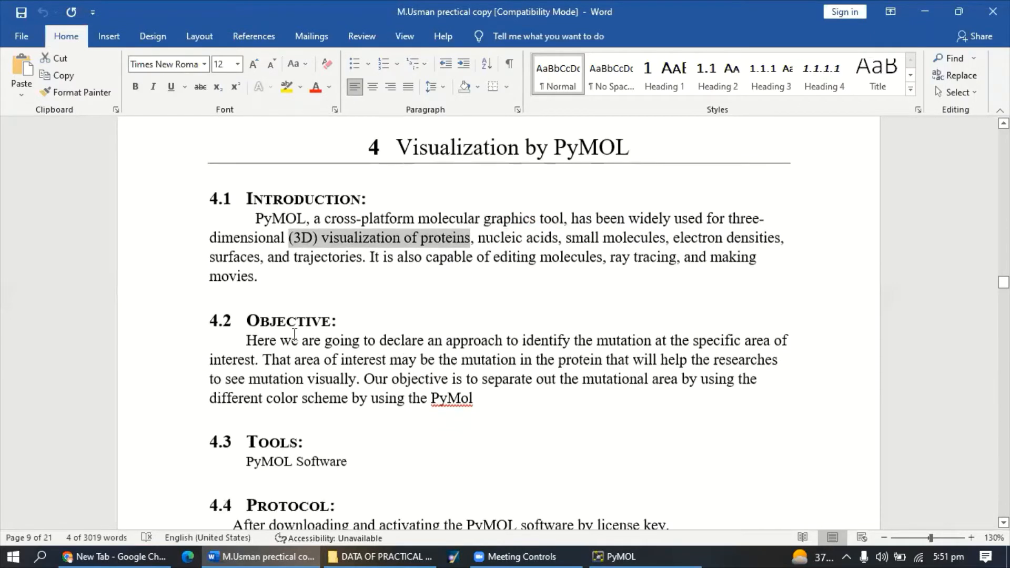
{"action": "left_click_drag", "start_coordinate": [247, 318], "coordinate": [345, 342]}
{"action": "left_click", "coordinate": [408, 398]}
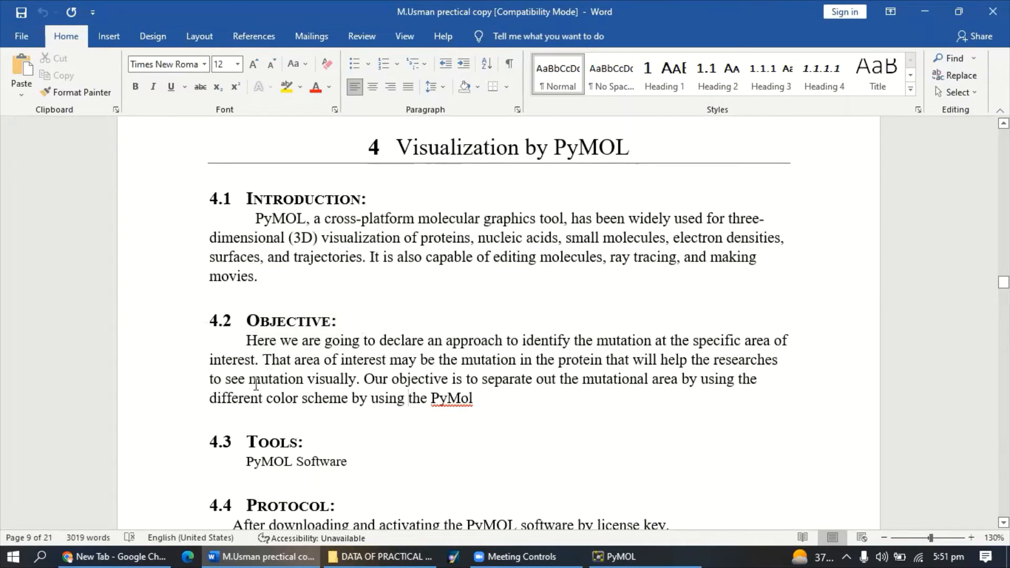
{"action": "left_click_drag", "start_coordinate": [248, 381], "coordinate": [313, 380]}
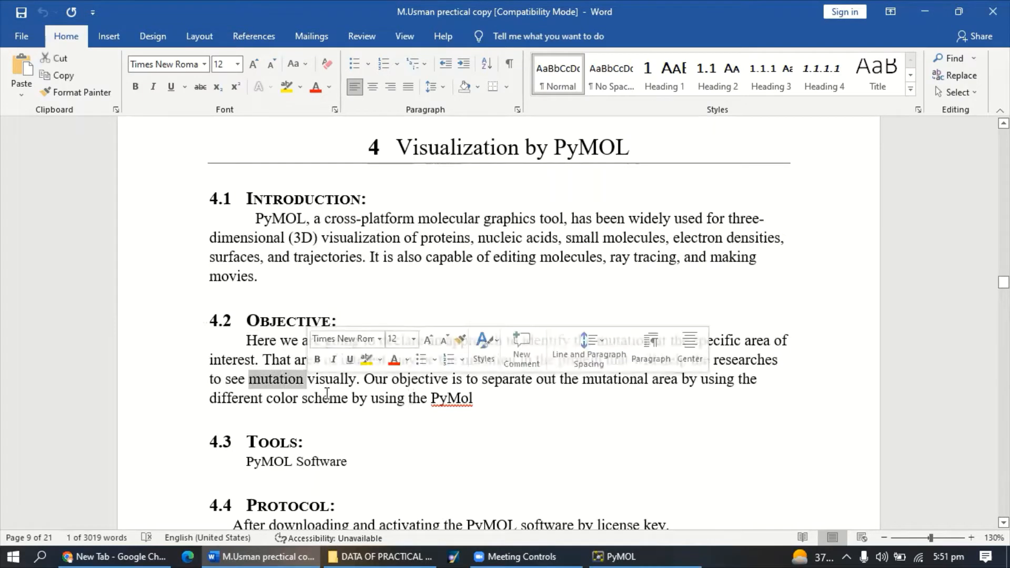
{"action": "left_click", "coordinate": [358, 427]}
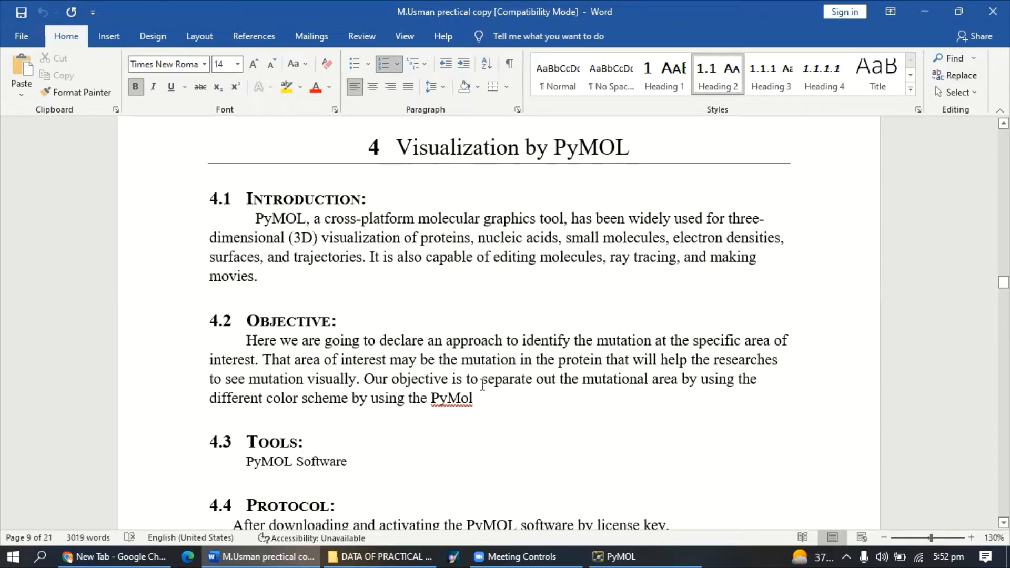
Review the PyMOL chapter's protocol and examine the figure that marks the mutated region and the normal chain structure
{"action": "scroll", "coordinate": [542, 293], "scroll_direction": "down", "scroll_amount": 5}
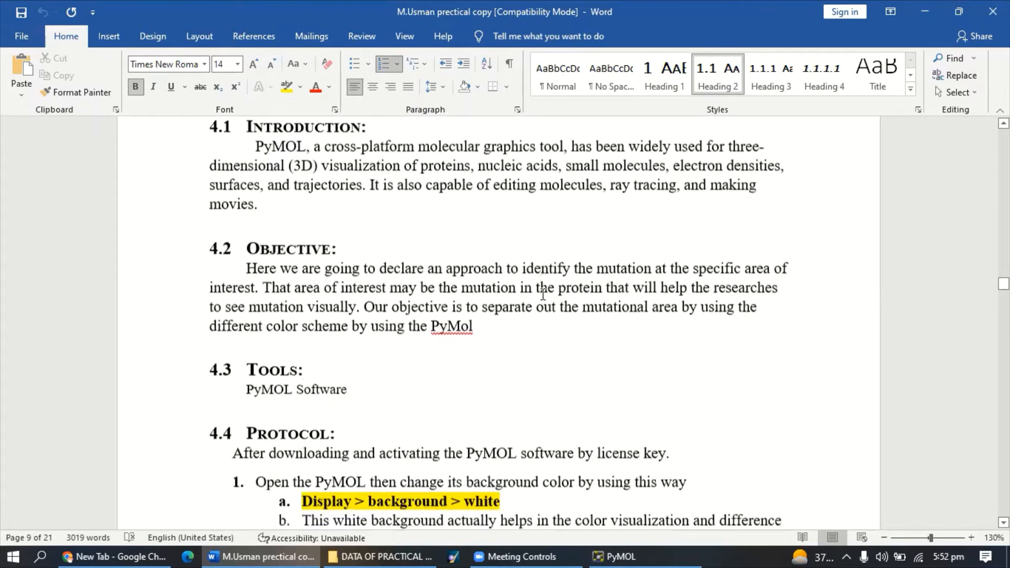
{"action": "scroll", "coordinate": [687, 213], "scroll_direction": "down", "scroll_amount": 14}
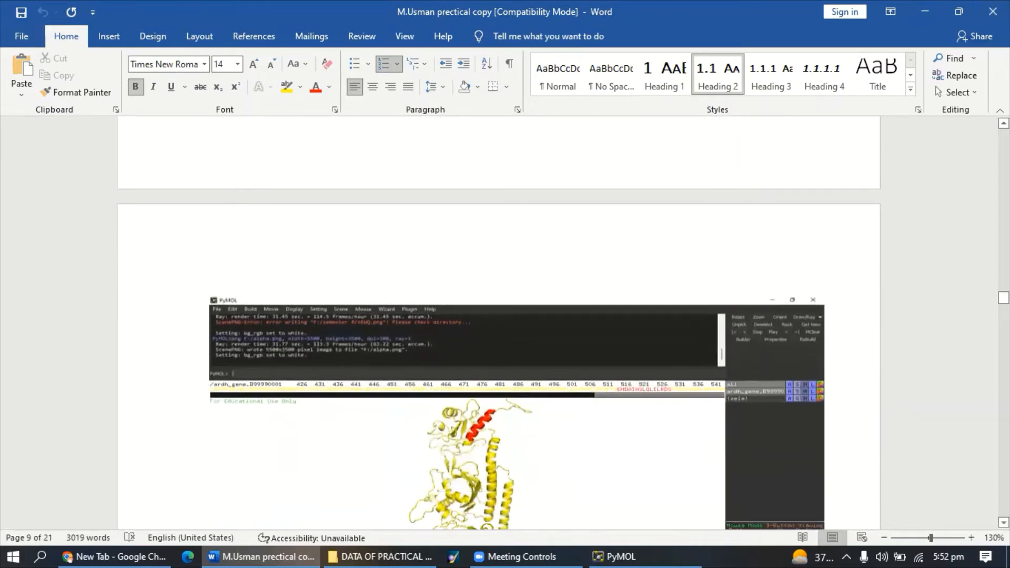
{"action": "left_click_drag", "start_coordinate": [1003, 297], "coordinate": [1003, 310]}
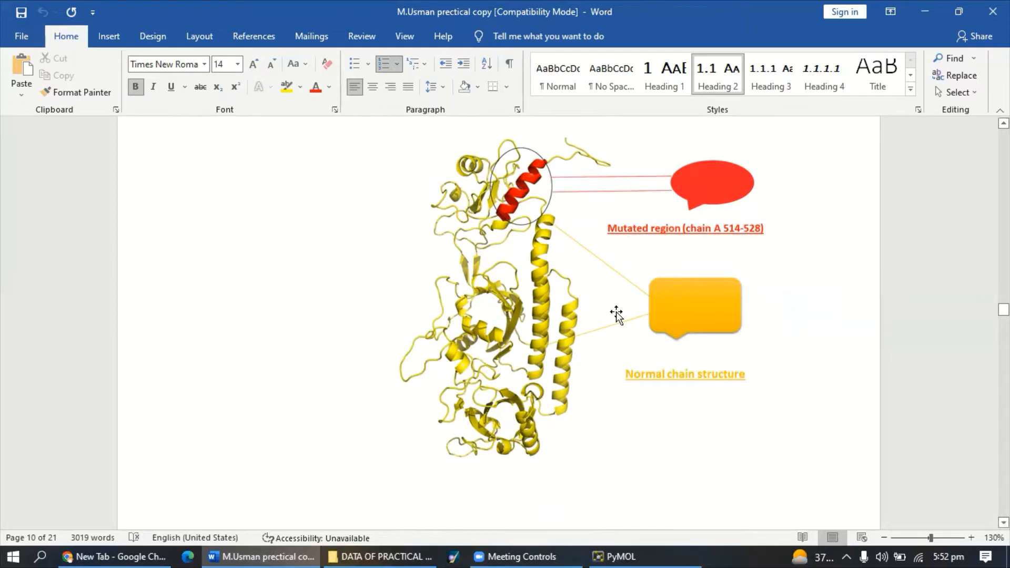
{"action": "left_click_drag", "start_coordinate": [1004, 310], "coordinate": [1004, 310]}
{"action": "left_click_drag", "start_coordinate": [544, 263], "coordinate": [545, 296]}
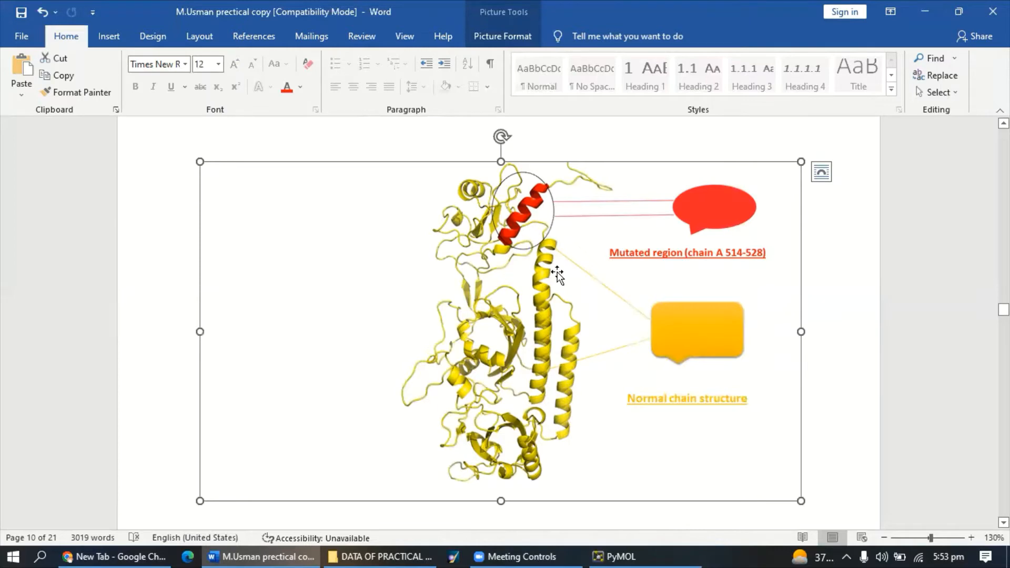
{"action": "left_click", "coordinate": [922, 12]}
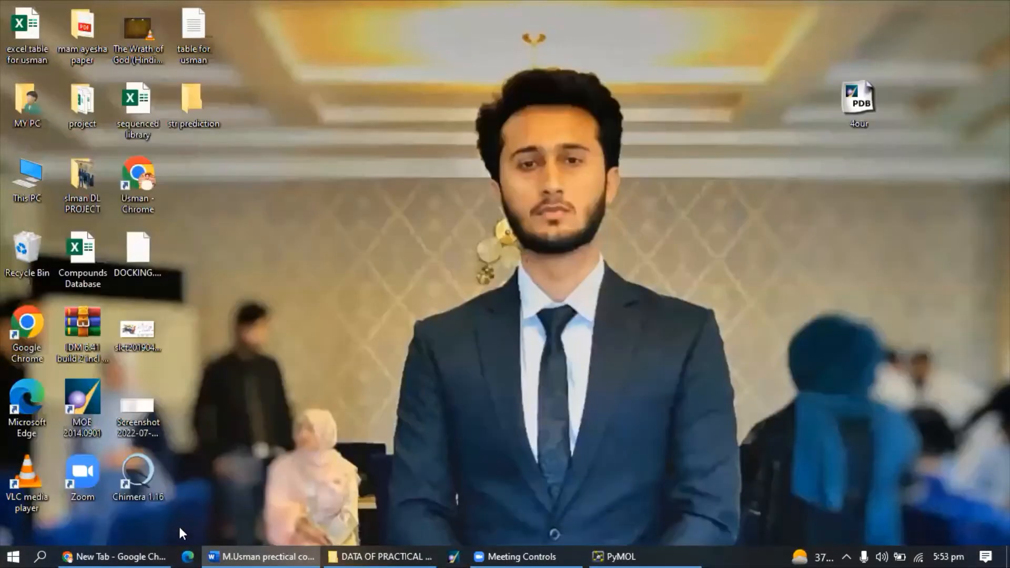
Switch to Chrome and examine the Figure 5 binding-mode illustration on page 10 of pharmaceuticals-15-00659.pdf
{"action": "left_click", "coordinate": [146, 550]}
{"action": "left_click", "coordinate": [109, 2]}
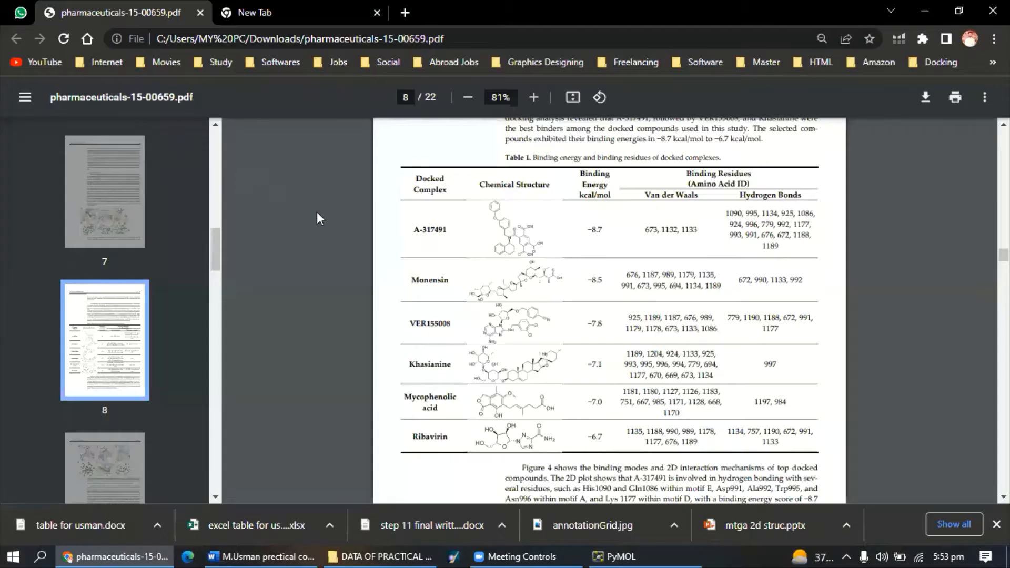
{"action": "scroll", "coordinate": [515, 257], "scroll_direction": "down", "scroll_amount": 20}
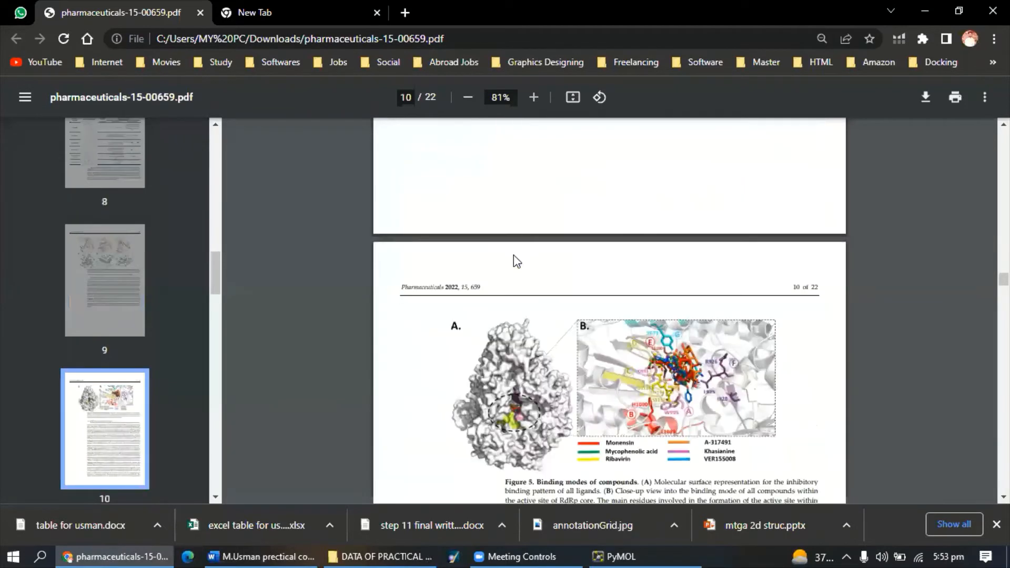
{"action": "scroll", "coordinate": [515, 259], "scroll_direction": "up", "scroll_amount": 7}
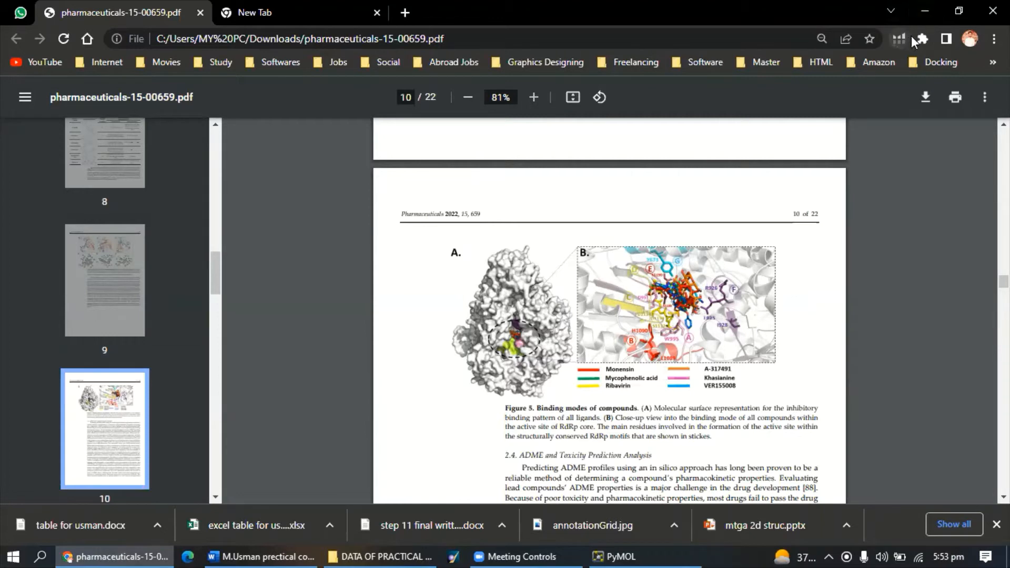
{"action": "left_click", "coordinate": [927, 12]}
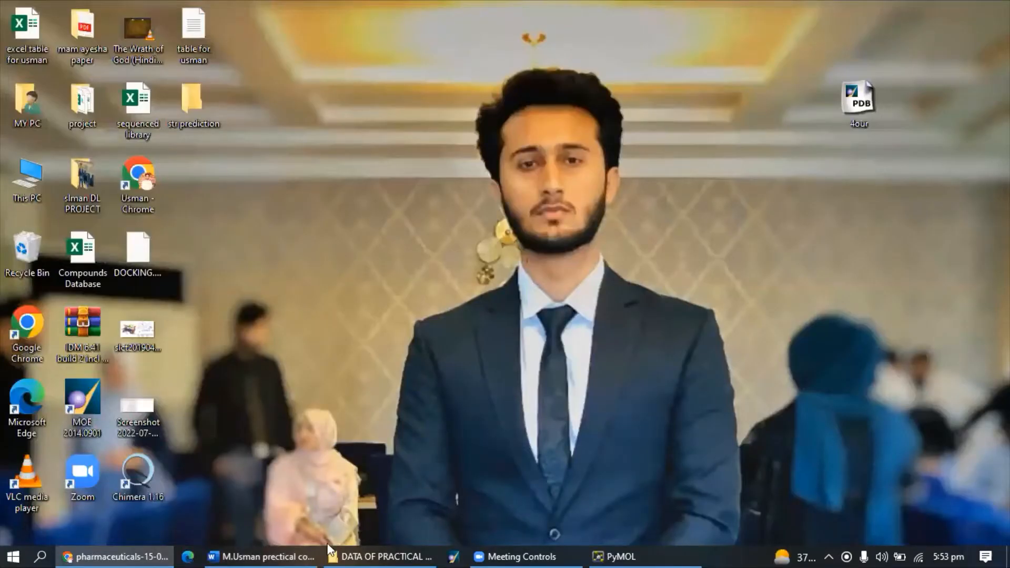
{"action": "left_click_drag", "start_coordinate": [924, 67], "coordinate": [813, 145]}
{"action": "left_click", "coordinate": [825, 235]}
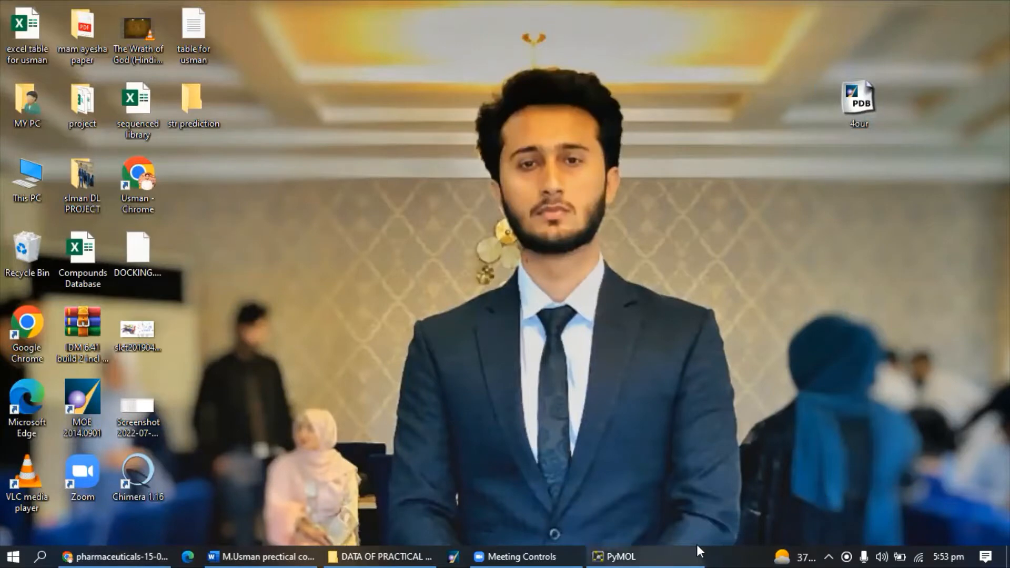
Switch to PyMOL and open the 4our PDB structure file from the Desktop folder
{"action": "left_click", "coordinate": [669, 547]}
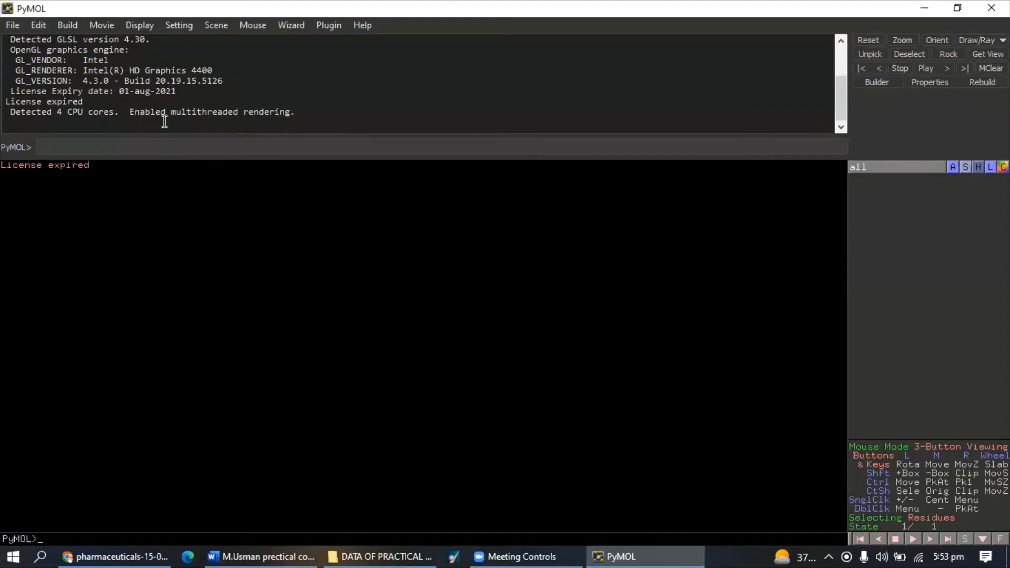
{"action": "key", "text": "ctrl+o"}
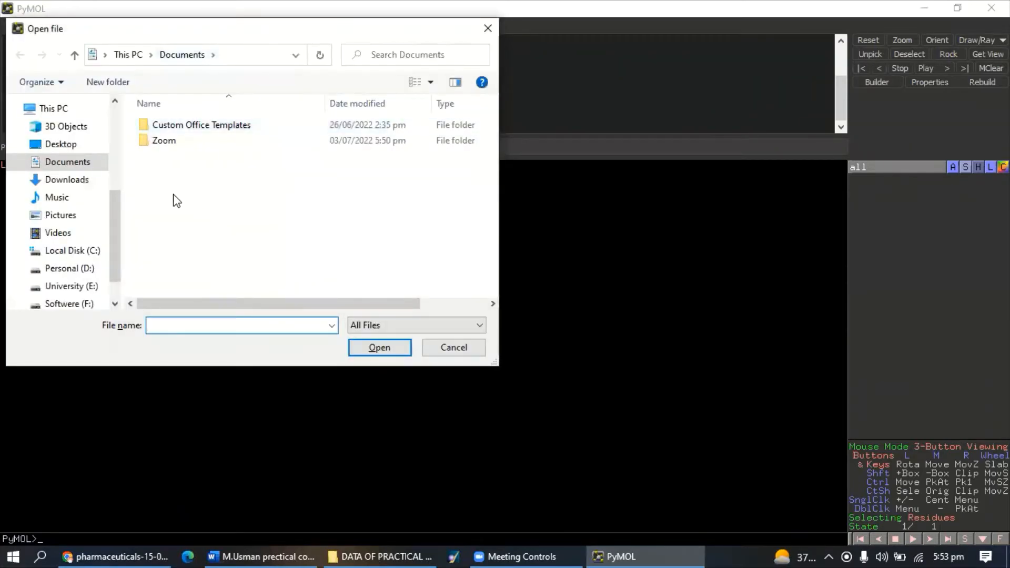
{"action": "left_click", "coordinate": [50, 145]}
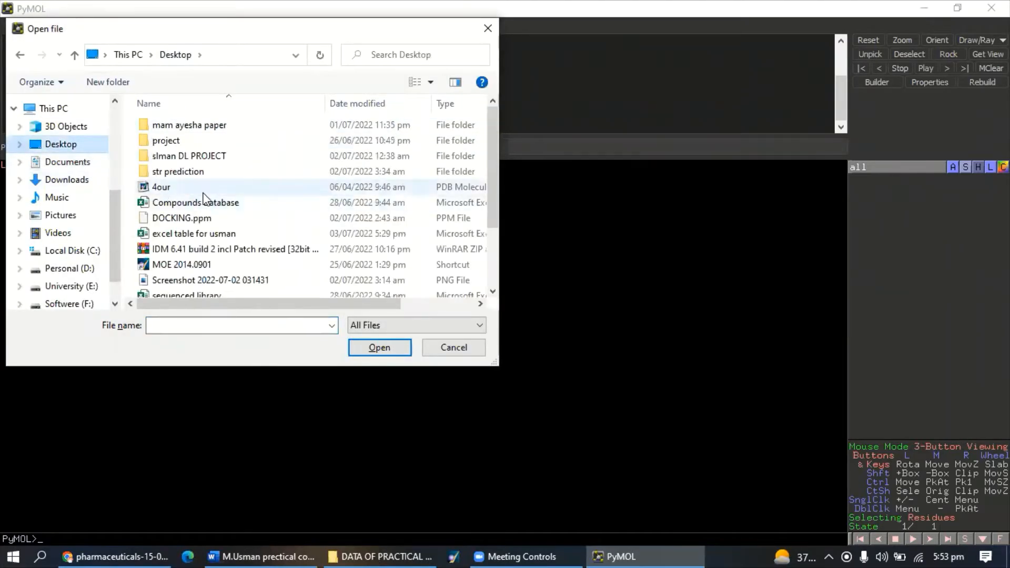
{"action": "left_click", "coordinate": [174, 187]}
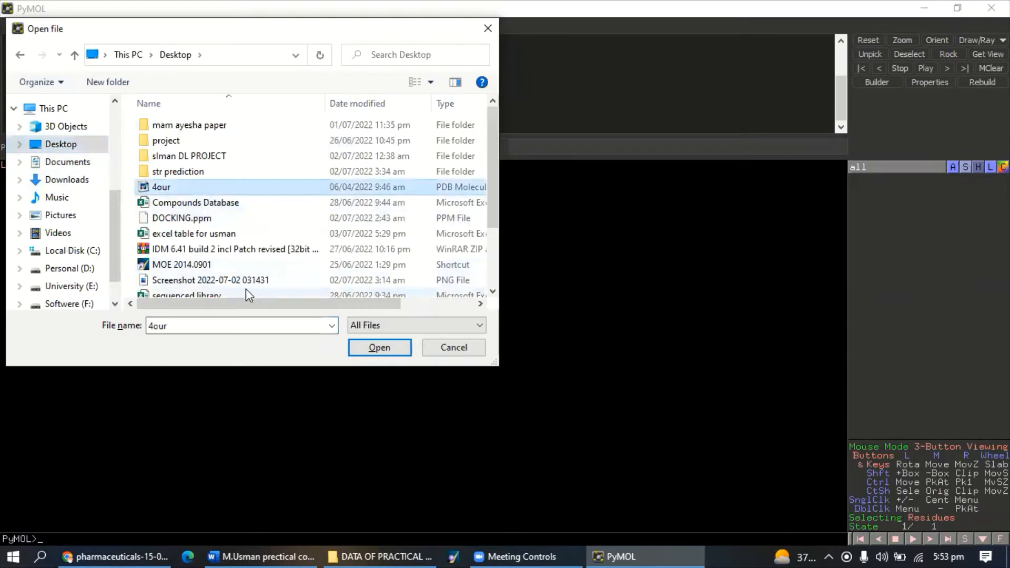
{"action": "left_click", "coordinate": [380, 348]}
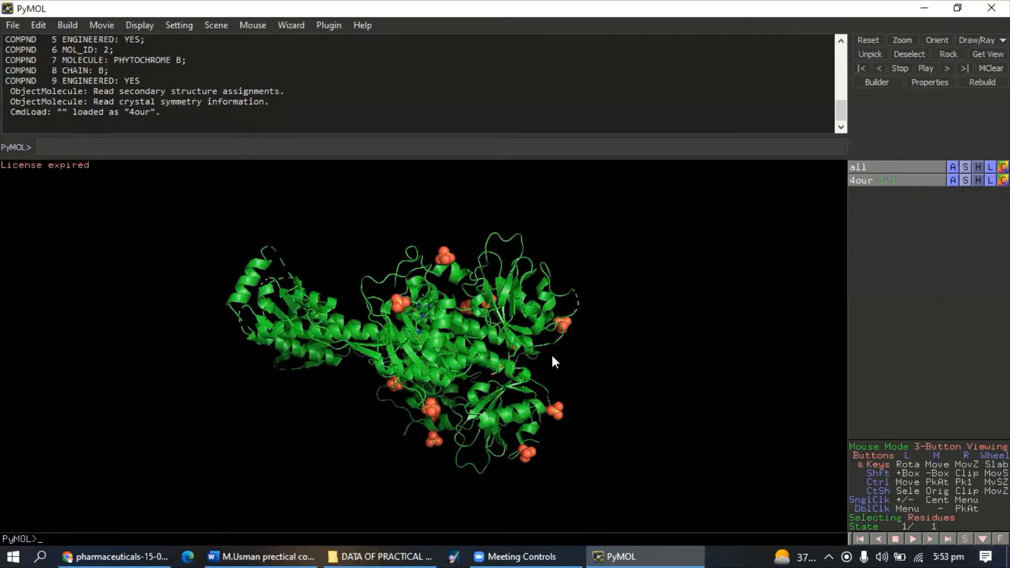
Set the background colour of the 4our structure's display to white
{"action": "left_click_drag", "start_coordinate": [551, 355], "coordinate": [343, 331]}
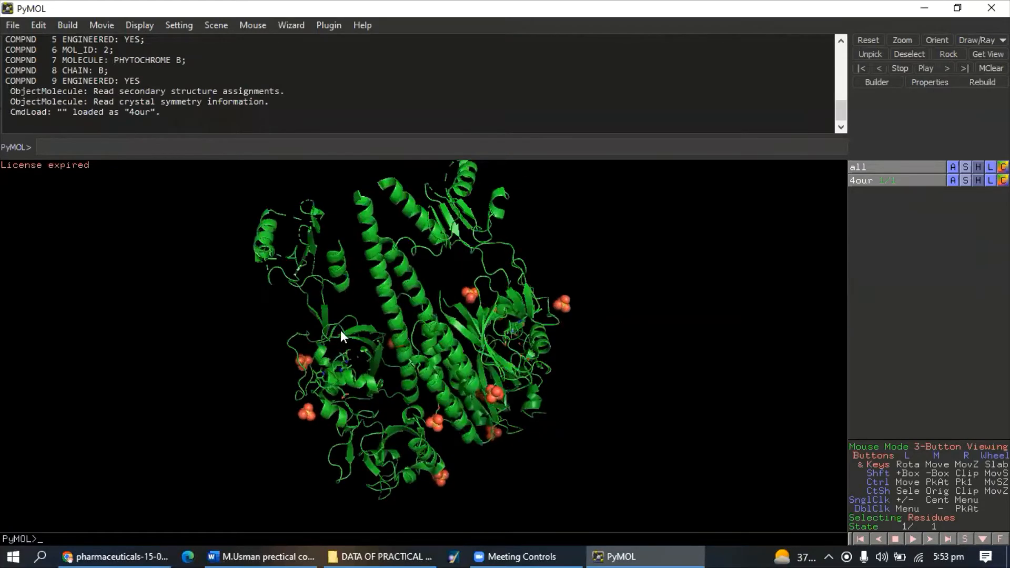
{"action": "mouse_move", "coordinate": [298, 273]}
{"action": "left_mouse_down"}
{"action": "mouse_move", "coordinate": [376, 254]}
{"action": "mouse_move", "coordinate": [321, 238]}
{"action": "mouse_move", "coordinate": [301, 254]}
{"action": "mouse_move", "coordinate": [308, 263]}
{"action": "left_mouse_up"}
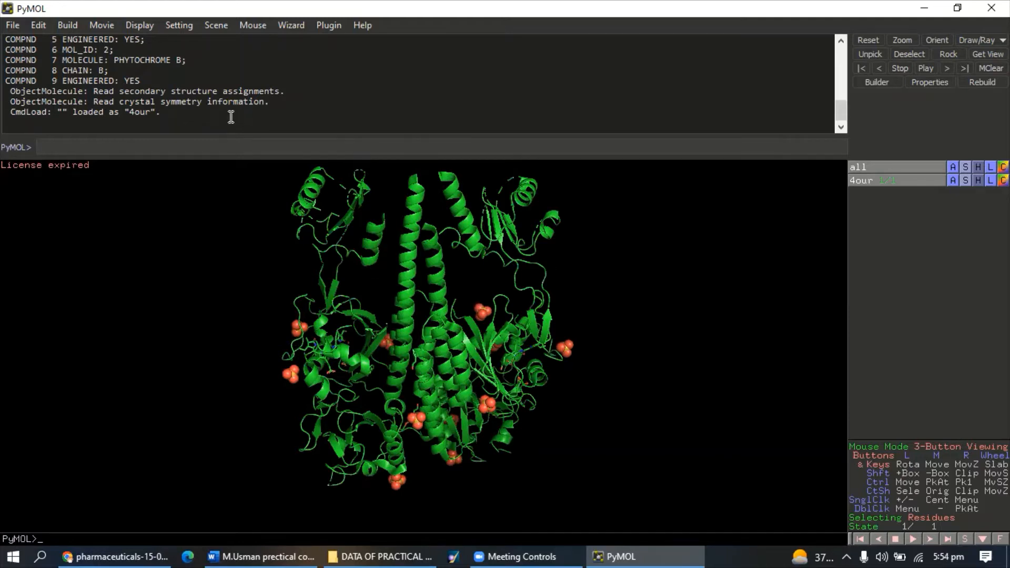
{"action": "left_click", "coordinate": [149, 23]}
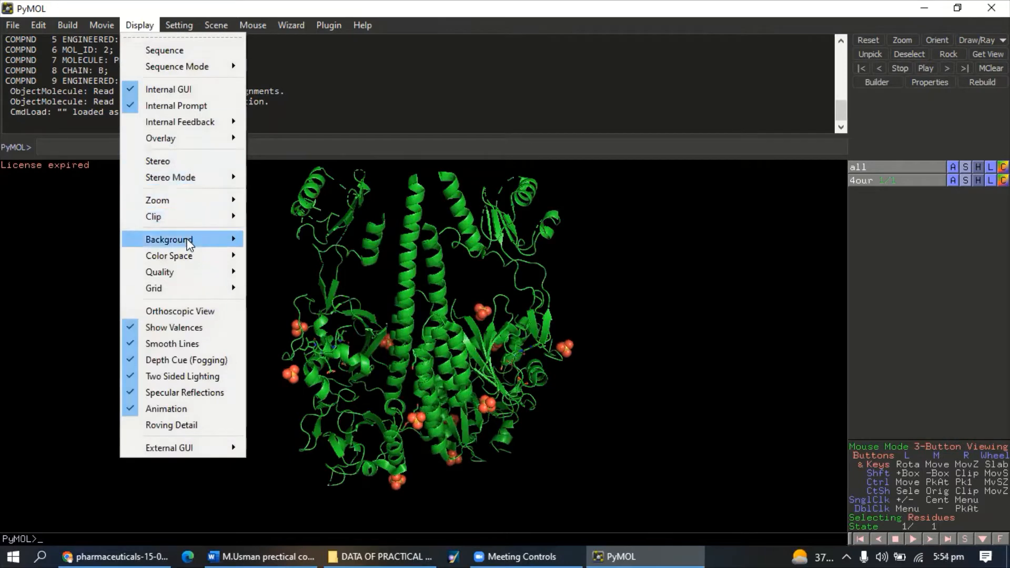
{"action": "mouse_move", "coordinate": [188, 242]}
{"action": "left_click", "coordinate": [278, 289]}
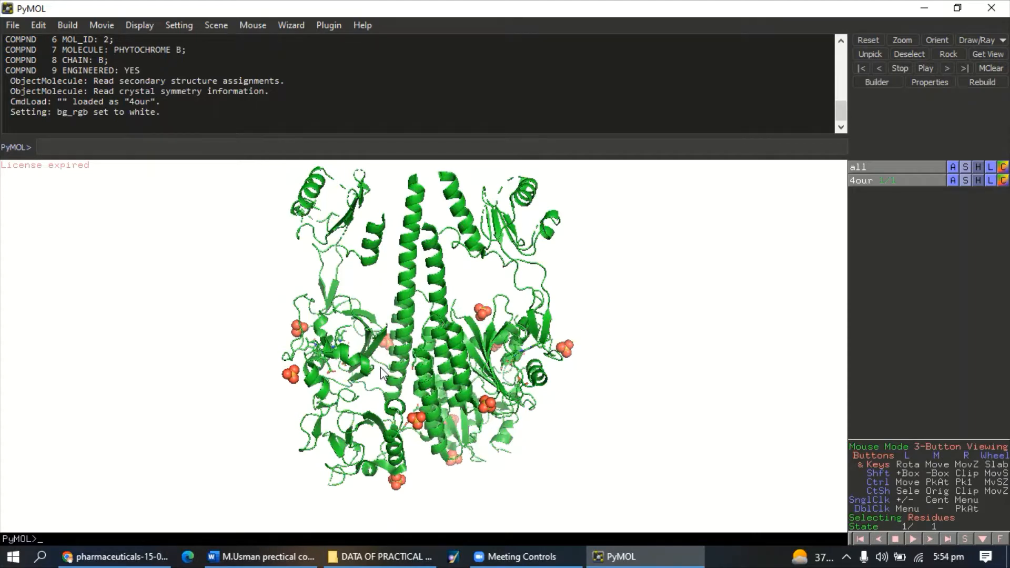
Show the cartoon representation for all objects
{"action": "left_click_drag", "start_coordinate": [382, 373], "coordinate": [402, 349]}
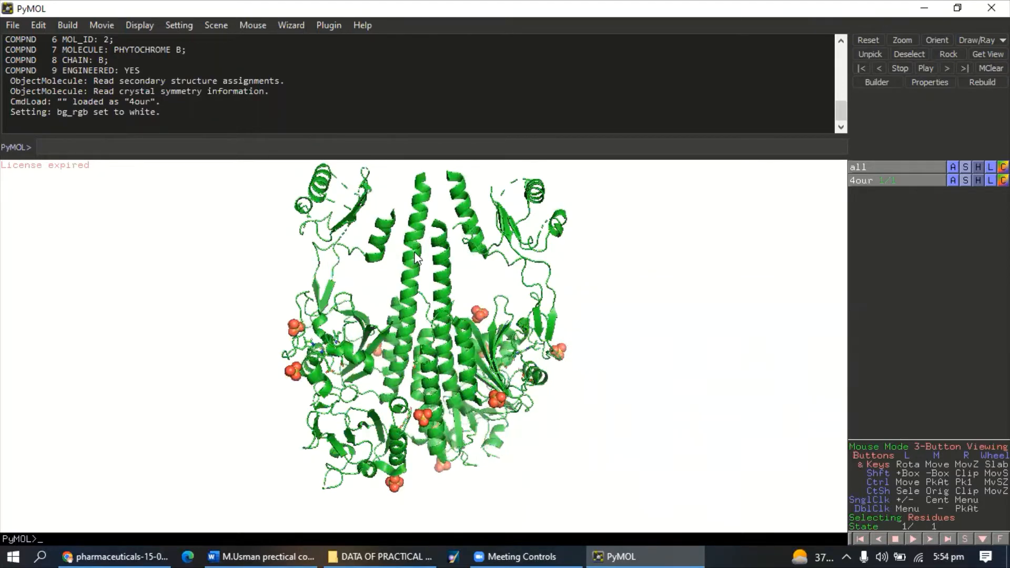
{"action": "mouse_move", "coordinate": [413, 255]}
{"action": "left_mouse_down"}
{"action": "mouse_move", "coordinate": [437, 277]}
{"action": "mouse_move", "coordinate": [413, 252]}
{"action": "mouse_move", "coordinate": [401, 256]}
{"action": "left_mouse_up"}
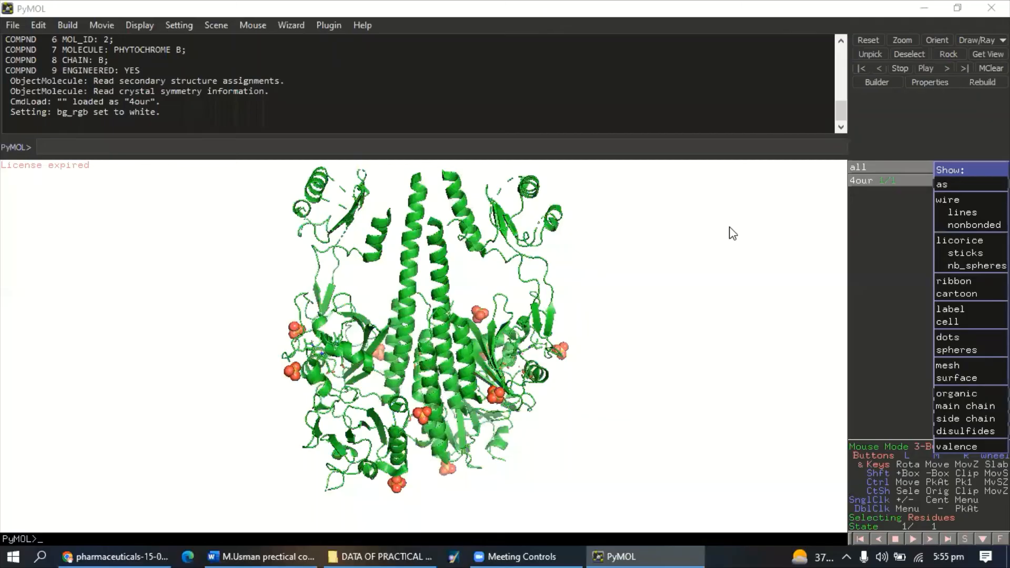
{"action": "left_click", "coordinate": [733, 233]}
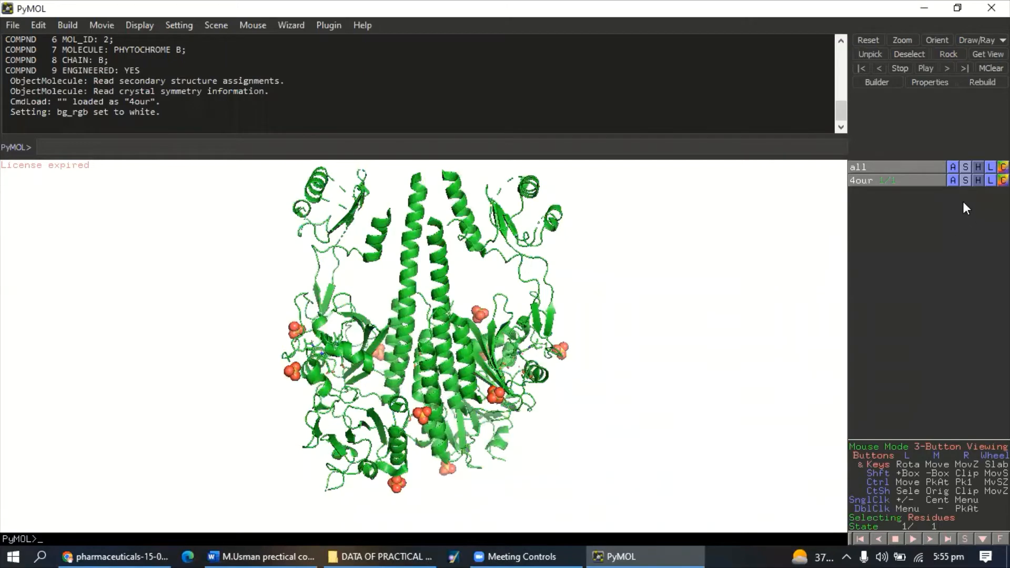
{"action": "left_click", "coordinate": [965, 168]}
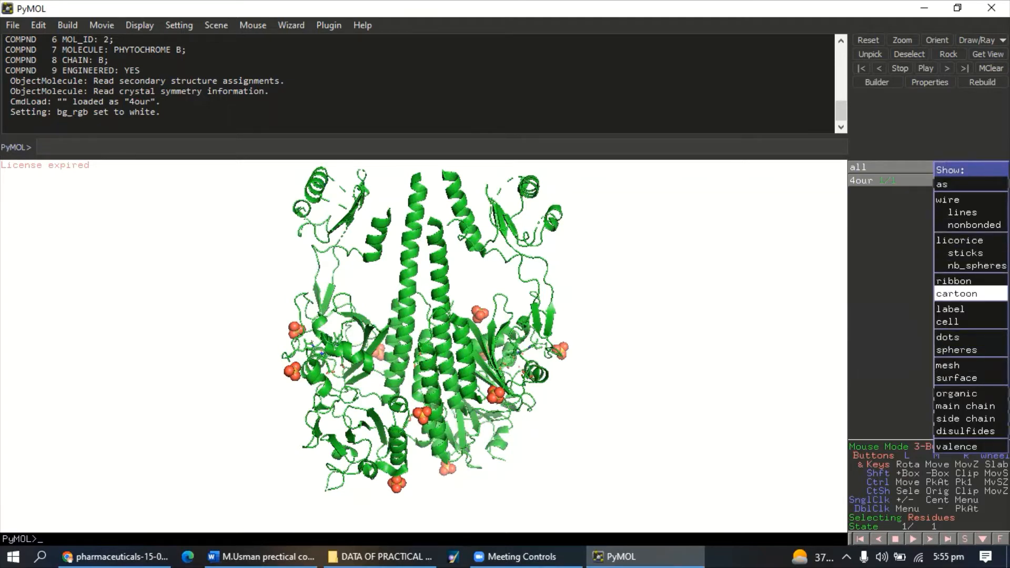
{"action": "left_click", "coordinate": [970, 293]}
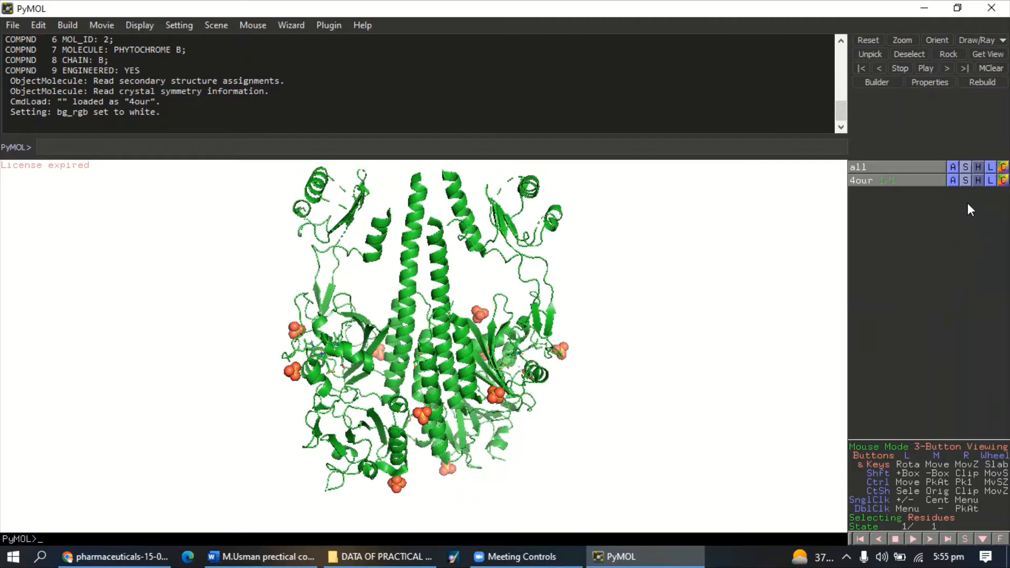
Show the cartoon representation for the 4our object and separate its chains with the split_chains command
{"action": "left_click", "coordinate": [965, 181]}
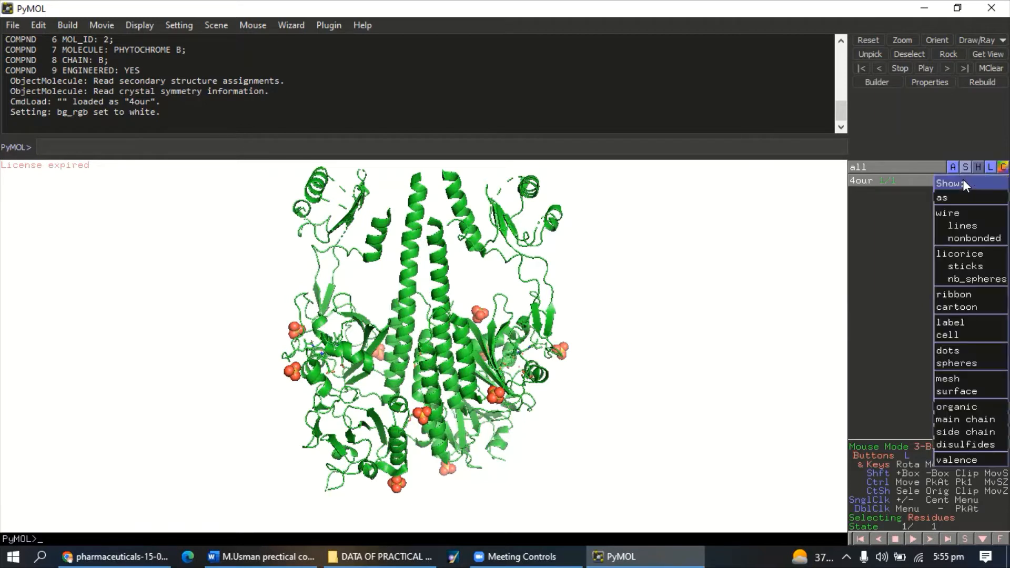
{"action": "left_click", "coordinate": [969, 307]}
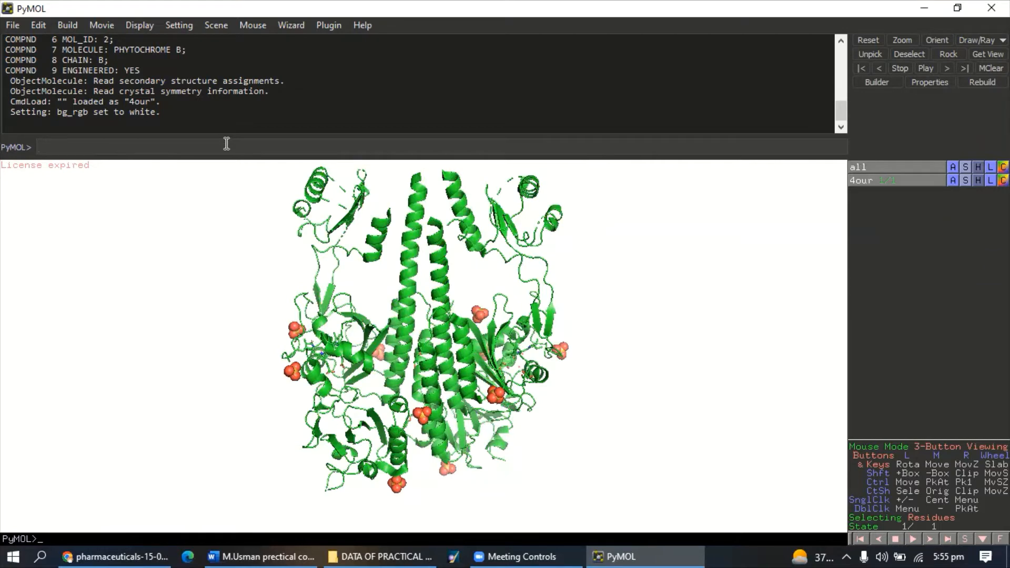
{"action": "type", "text": "split-"}
{"action": "key", "text": "BackSpace"}
{"action": "type", "text": "_chins"}
{"action": "key", "text": "BackSpace"}
{"action": "key", "text": "BackSpace"}
{"action": "key", "text": "BackSpace"}
{"action": "key", "text": "BackSpace"}
{"action": "type", "text": "hains"}
{"action": "key", "text": "Return"}
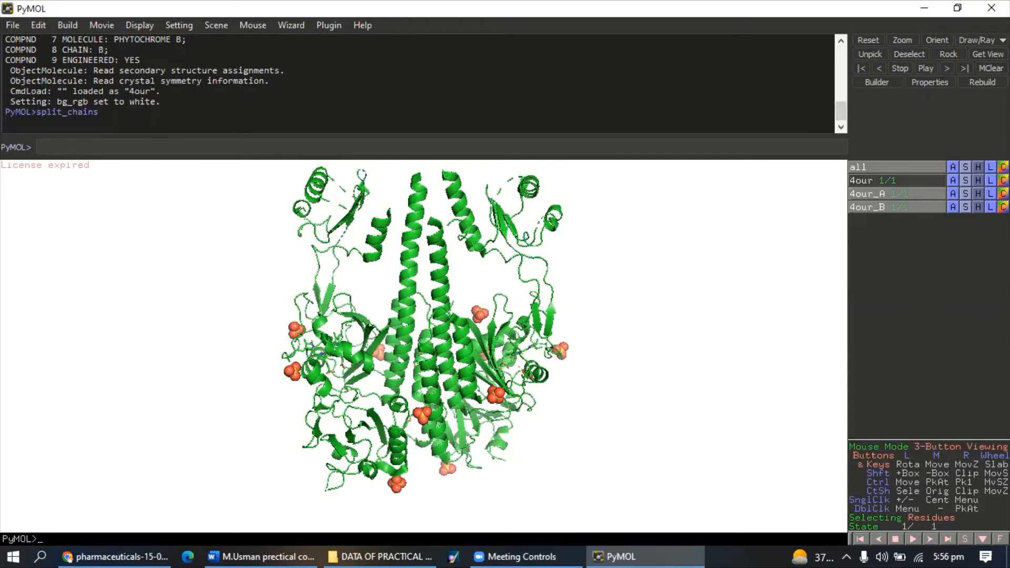
Colour the 4our_A chain object yellow
{"action": "left_click", "coordinate": [1002, 194]}
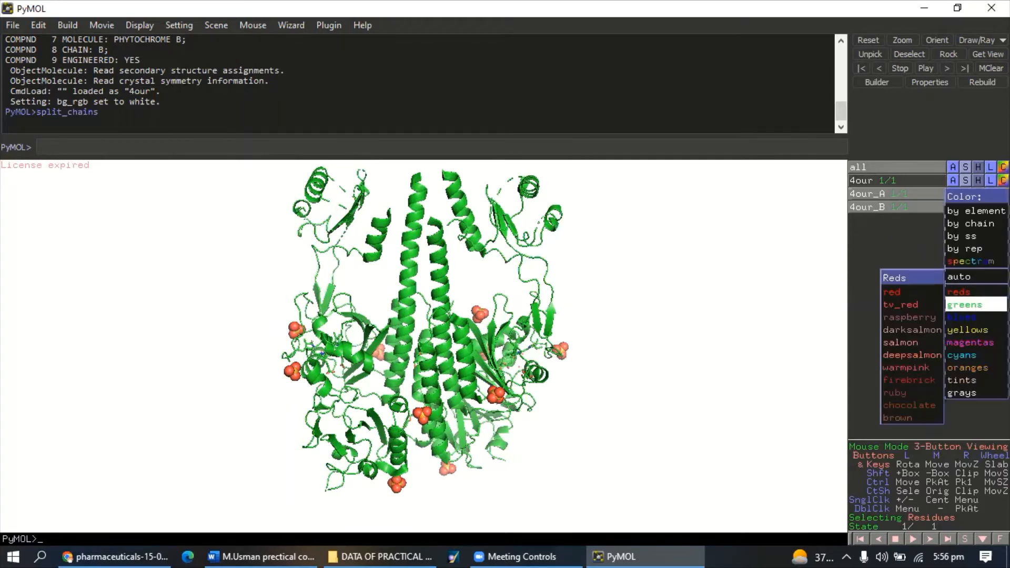
{"action": "mouse_move", "coordinate": [965, 305]}
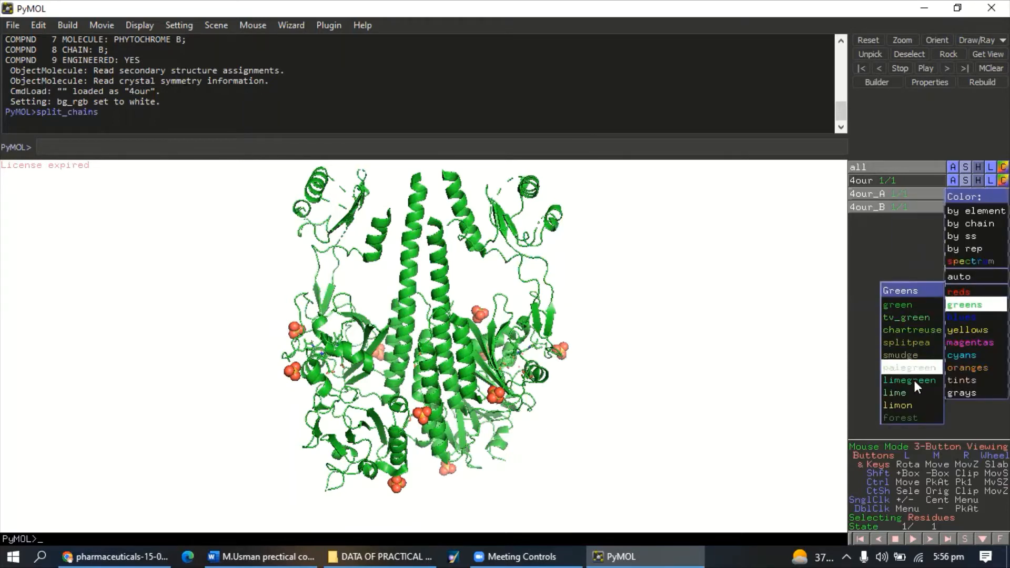
{"action": "mouse_move", "coordinate": [964, 331]}
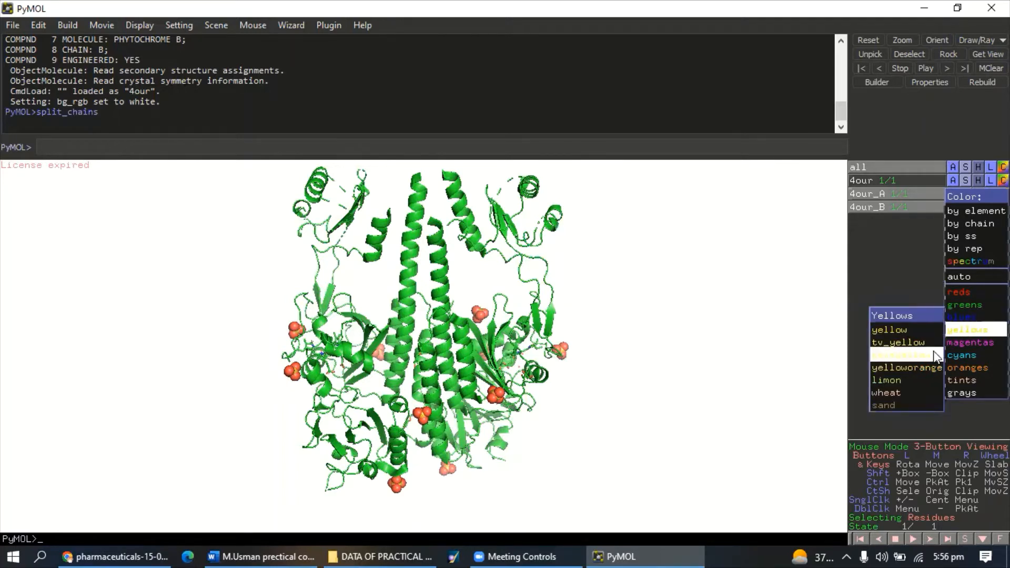
{"action": "left_click", "coordinate": [920, 332]}
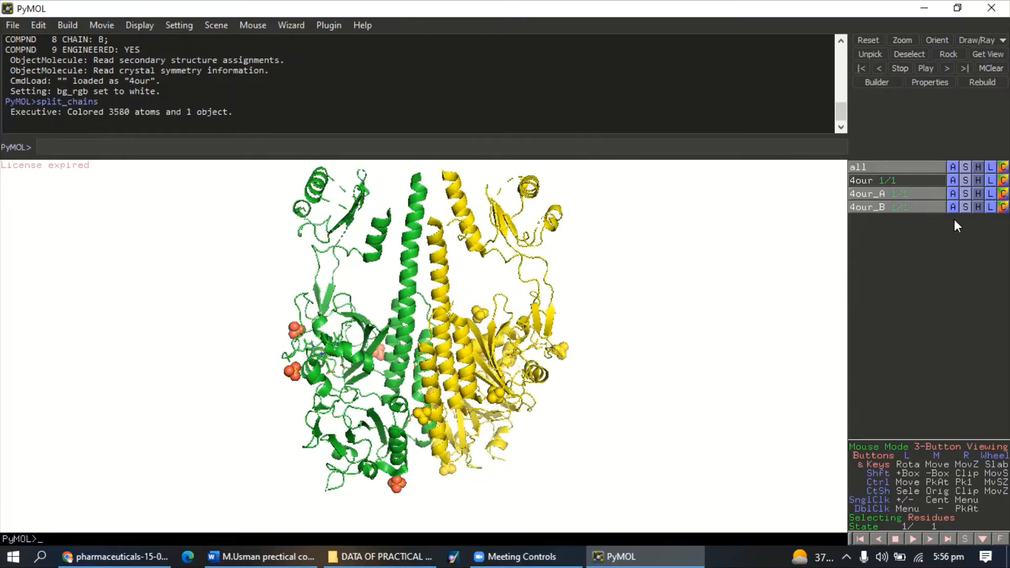
Colour the 4our_B chain object red
{"action": "left_click", "coordinate": [1003, 206]}
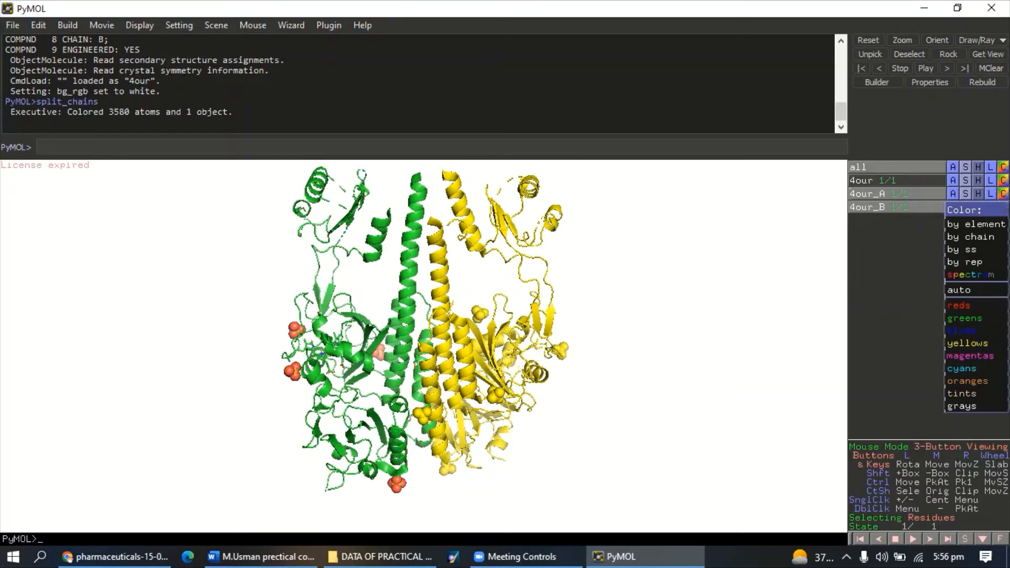
{"action": "mouse_move", "coordinate": [975, 368]}
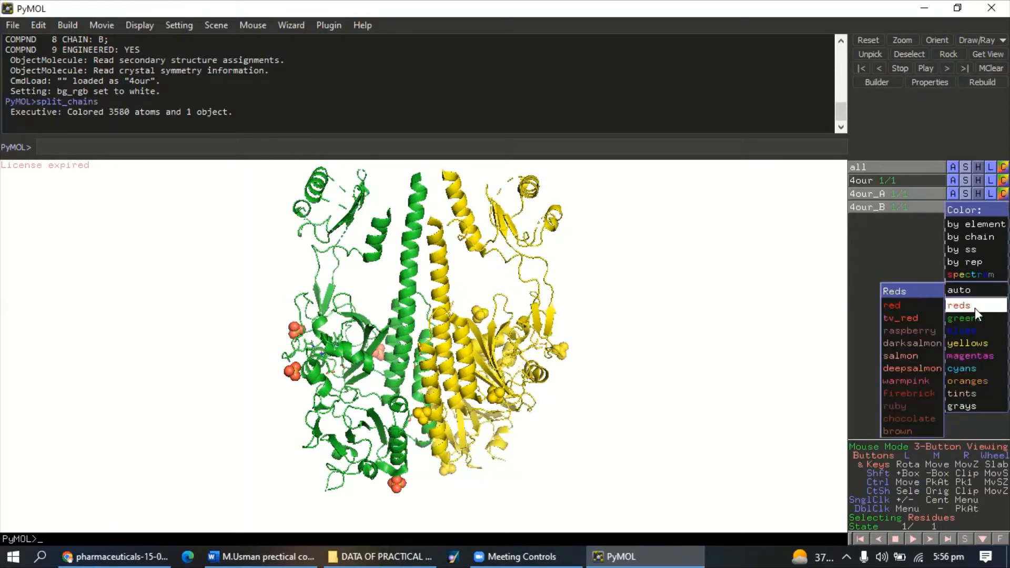
{"action": "left_click", "coordinate": [927, 304]}
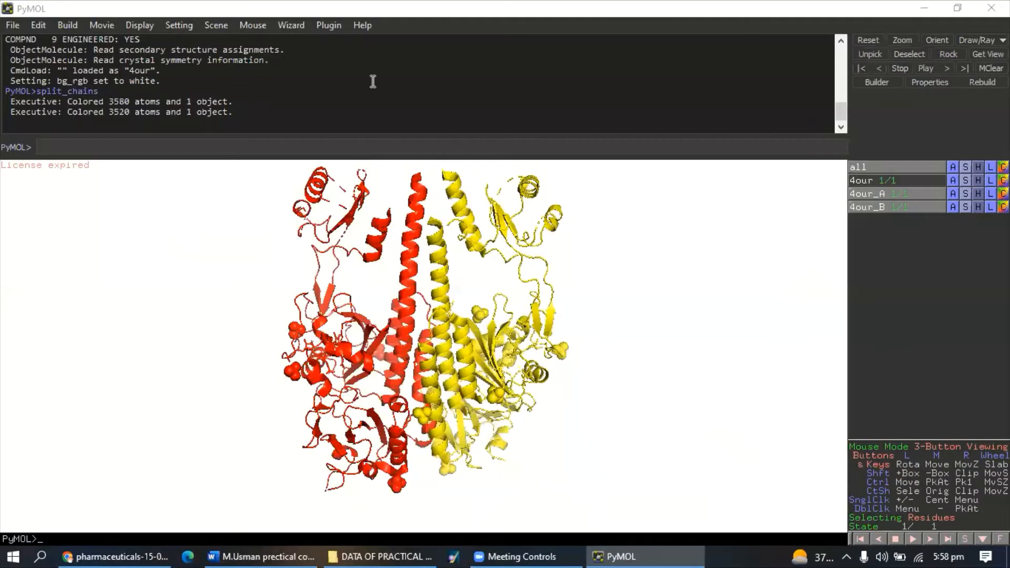
Turn on the sequence display for chains A and B above the structure
{"action": "left_click", "coordinate": [139, 25]}
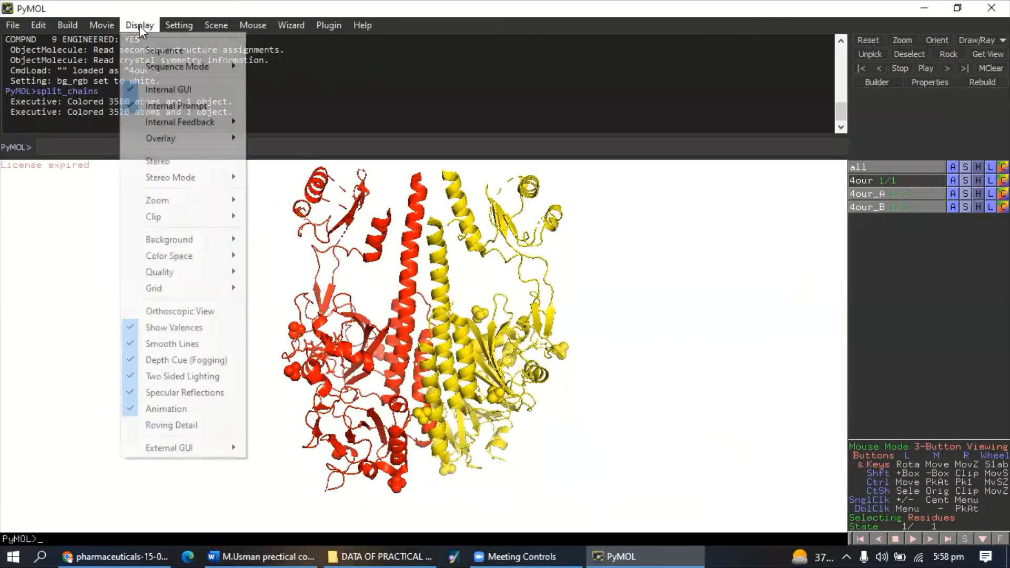
{"action": "left_click", "coordinate": [172, 55]}
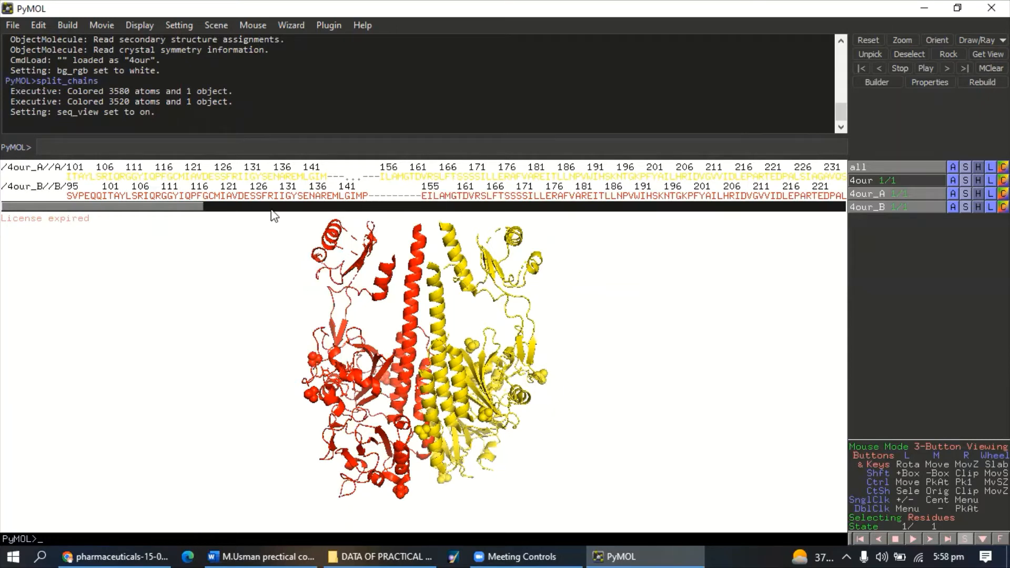
{"action": "left_click_drag", "start_coordinate": [194, 211], "coordinate": [236, 211]}
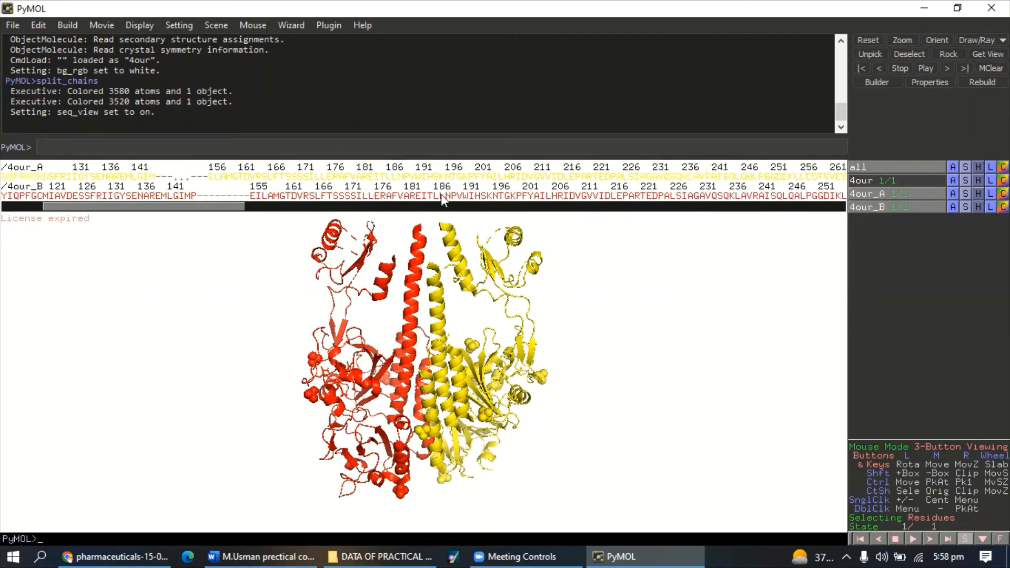
Select residues 186 to 220 of chain 4our_B in the sequence, colour them green, and clear the selection highlight
{"action": "left_click_drag", "start_coordinate": [437, 195], "coordinate": [632, 192]}
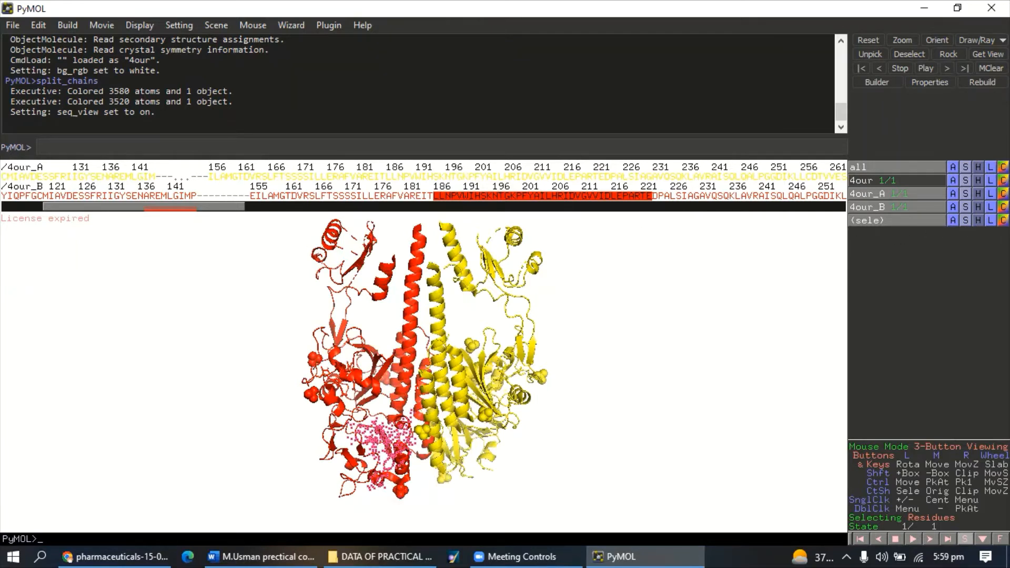
{"action": "left_click", "coordinate": [722, 315]}
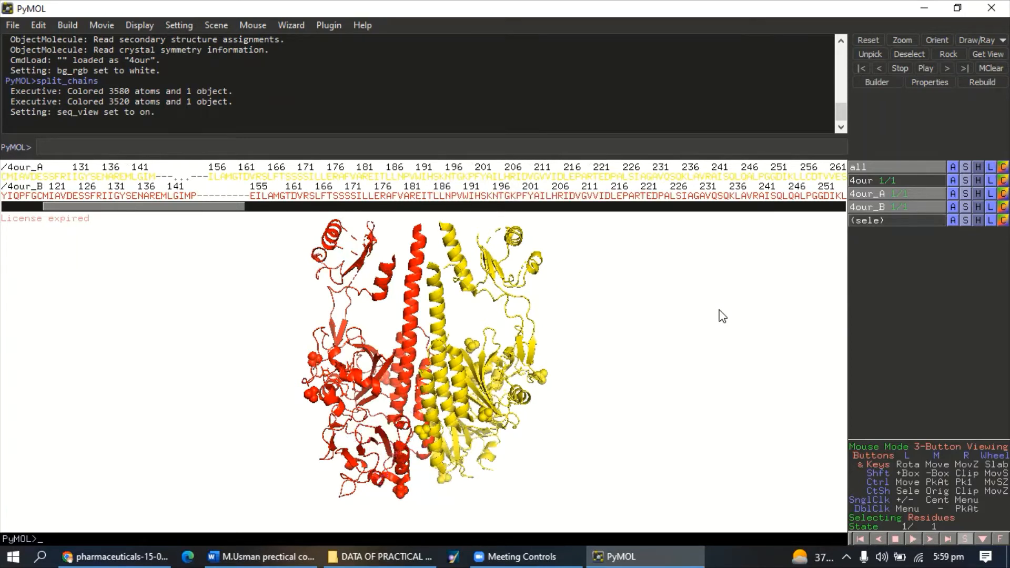
{"action": "left_click_drag", "start_coordinate": [435, 196], "coordinate": [640, 191]}
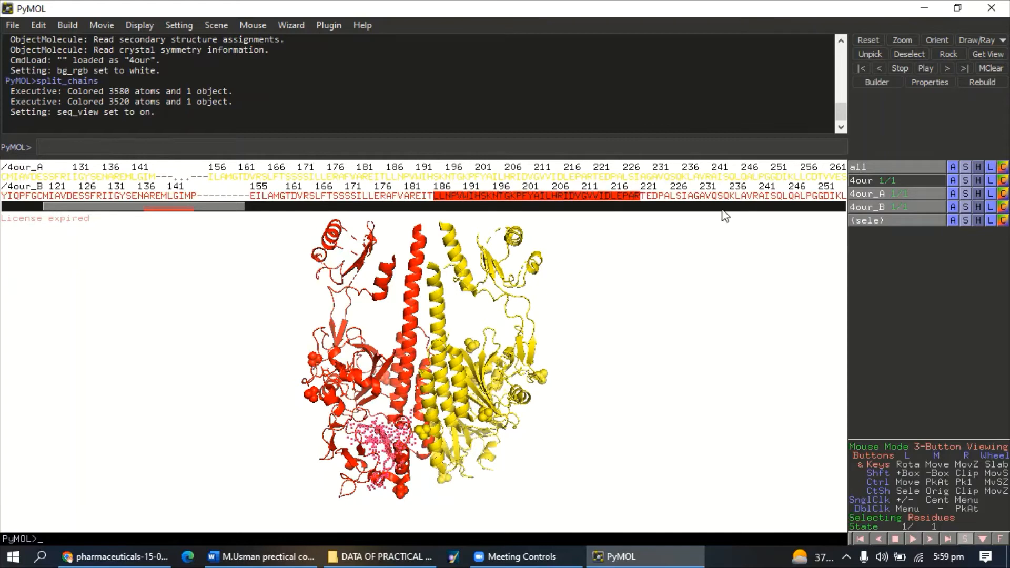
{"action": "left_click", "coordinate": [1003, 220]}
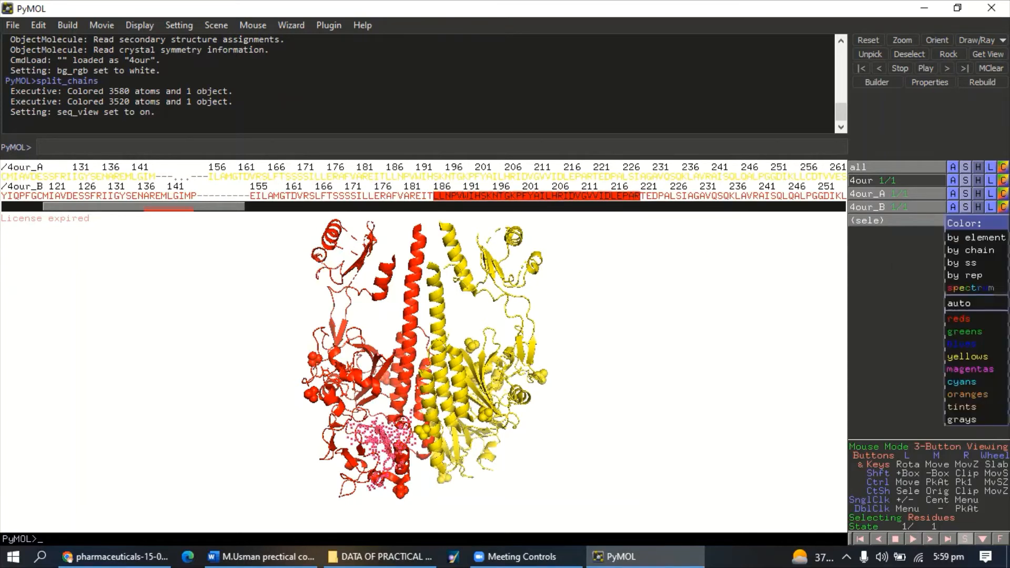
{"action": "mouse_move", "coordinate": [976, 332]}
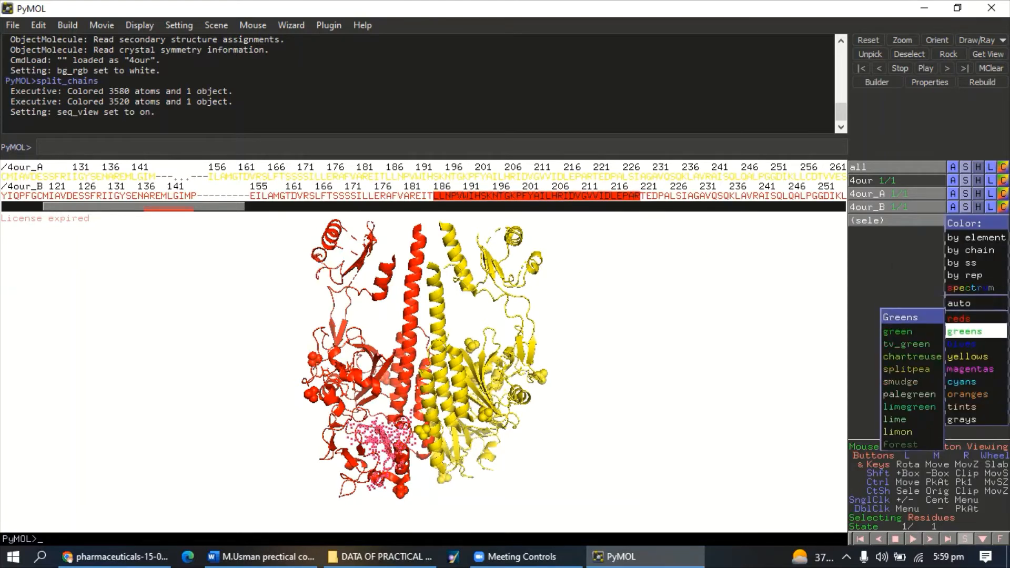
{"action": "left_click", "coordinate": [920, 336]}
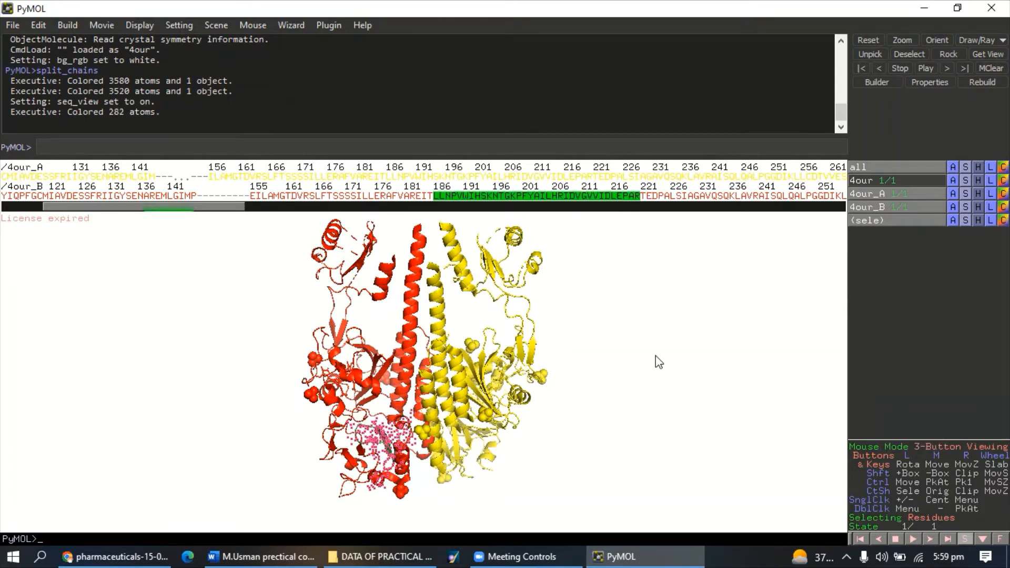
{"action": "left_click", "coordinate": [631, 377]}
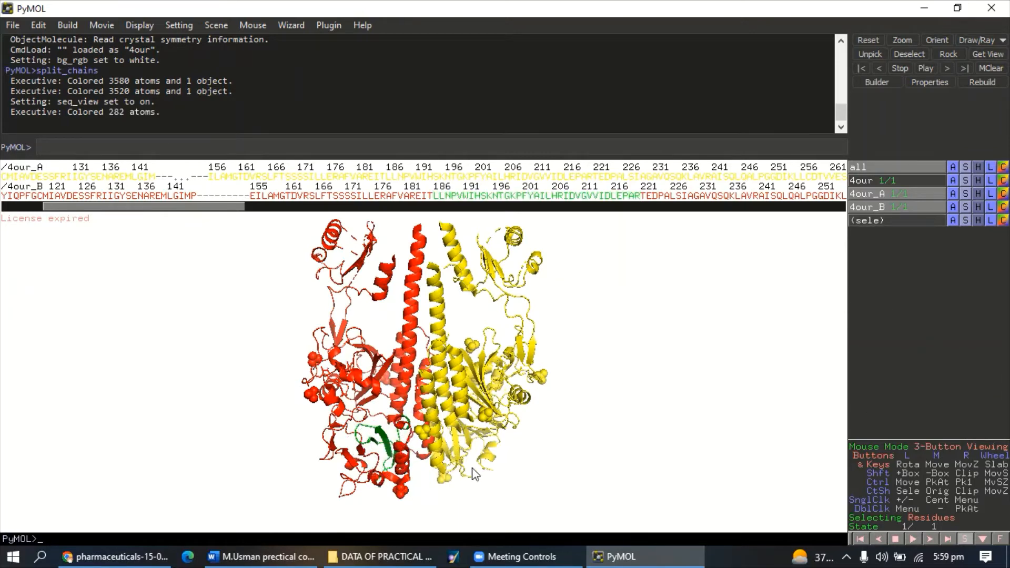
Select the SFRIIGYSENAREMLGIM stretch of chain 4our_A, colour it blue, and clear the selection highlight
{"action": "left_click_drag", "start_coordinate": [389, 404], "coordinate": [439, 396]}
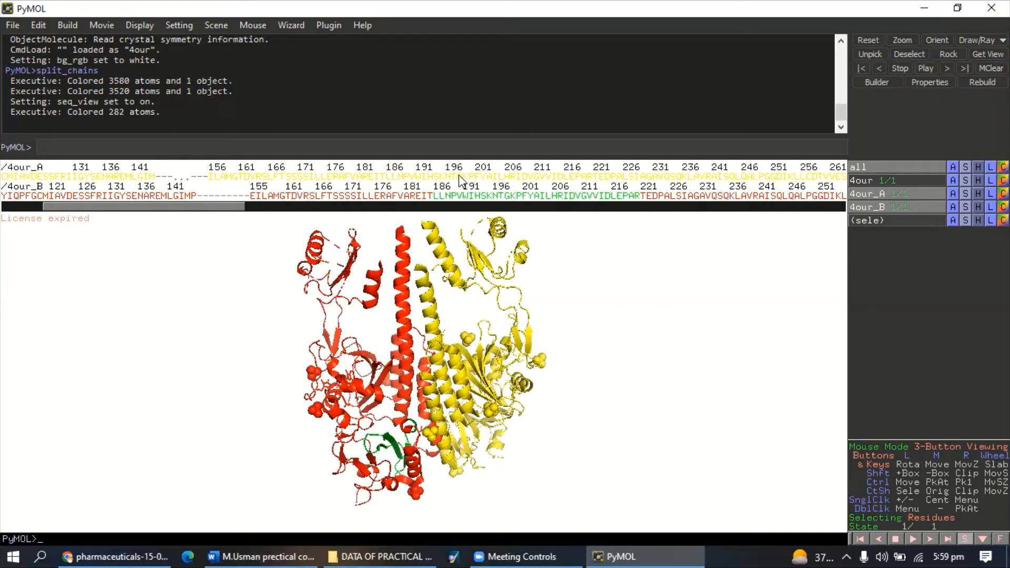
{"action": "mouse_move", "coordinate": [459, 177]}
{"action": "left_mouse_down"}
{"action": "mouse_move", "coordinate": [721, 174]}
{"action": "mouse_move", "coordinate": [456, 177]}
{"action": "left_mouse_up"}
{"action": "left_click_drag", "start_coordinate": [50, 177], "coordinate": [156, 182]}
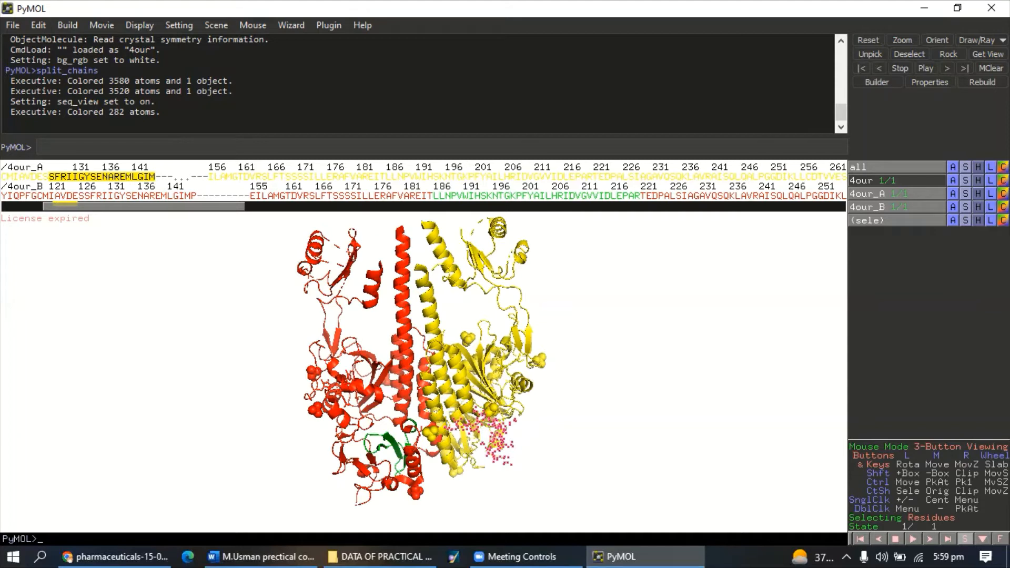
{"action": "left_click", "coordinate": [1003, 219]}
{"action": "mouse_move", "coordinate": [962, 344]}
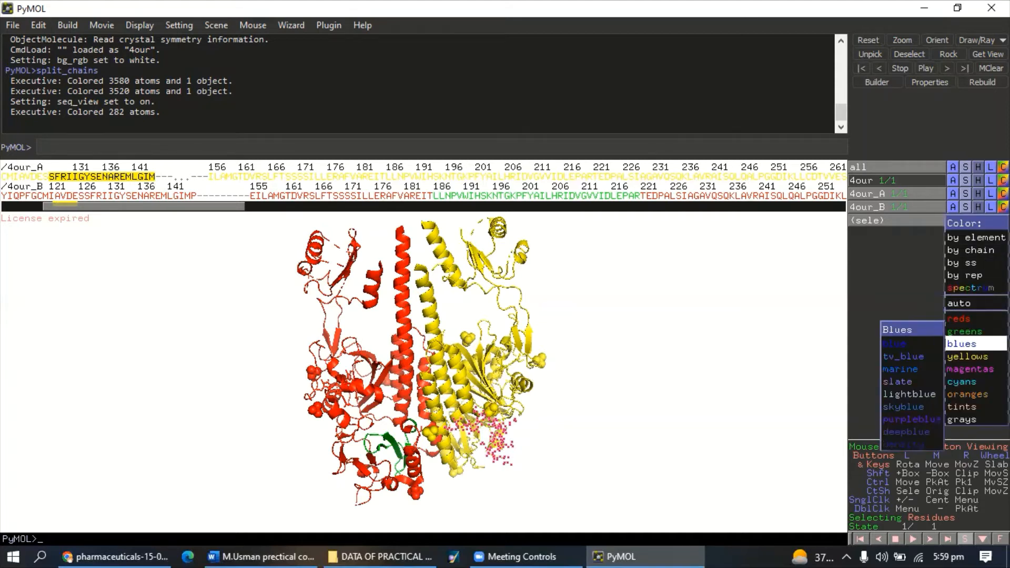
{"action": "left_click", "coordinate": [904, 342]}
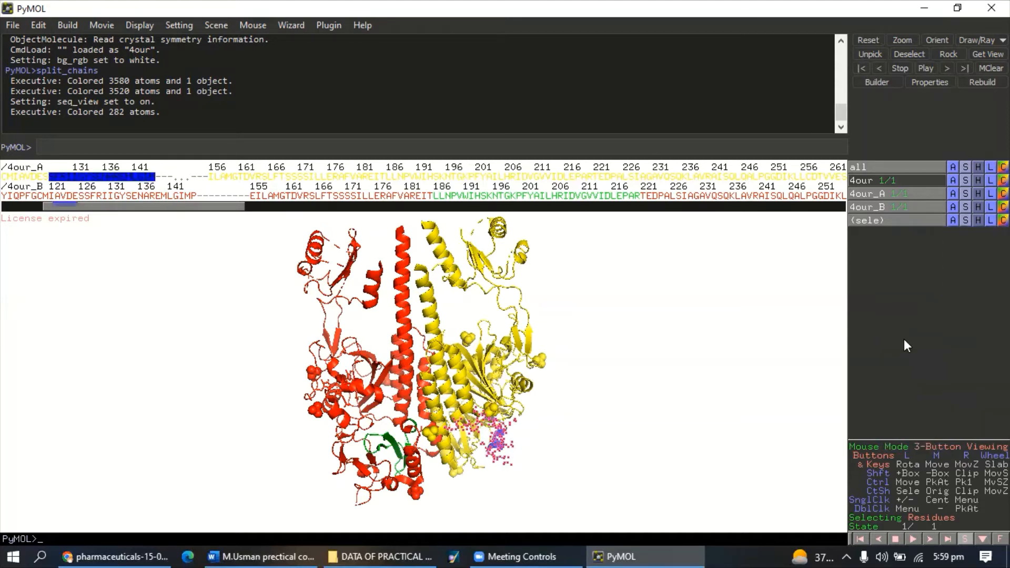
{"action": "left_click", "coordinate": [637, 397]}
Rotate the structure to inspect the coloured regions from the opposite side and check where chain A's IDLEPARTEDPALSIAGAVQ stretch lies
{"action": "left_click_drag", "start_coordinate": [507, 333], "coordinate": [374, 481]}
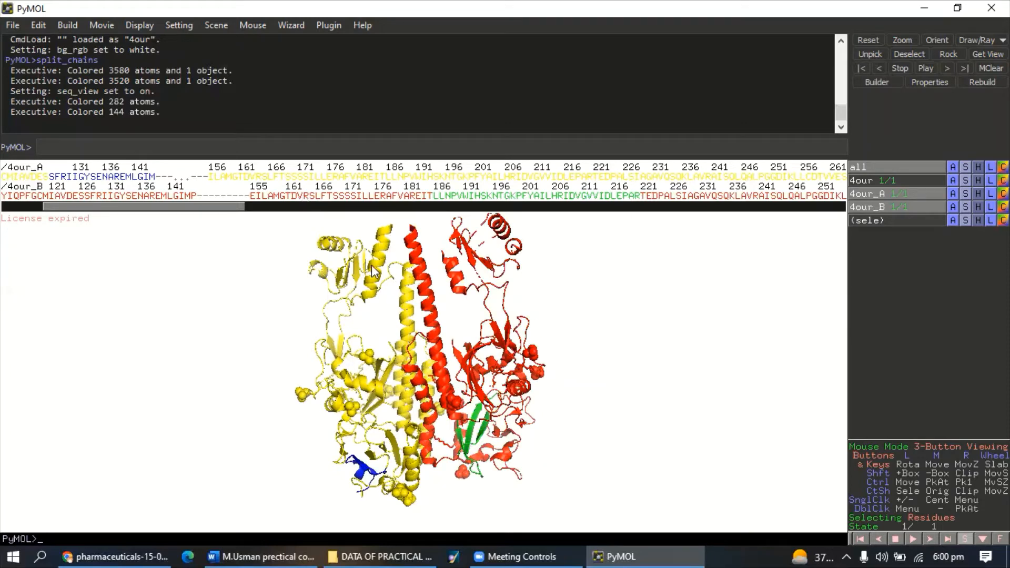
{"action": "mouse_move", "coordinate": [371, 260]}
{"action": "left_mouse_down"}
{"action": "mouse_move", "coordinate": [383, 266]}
{"action": "mouse_move", "coordinate": [376, 247]}
{"action": "left_mouse_up"}
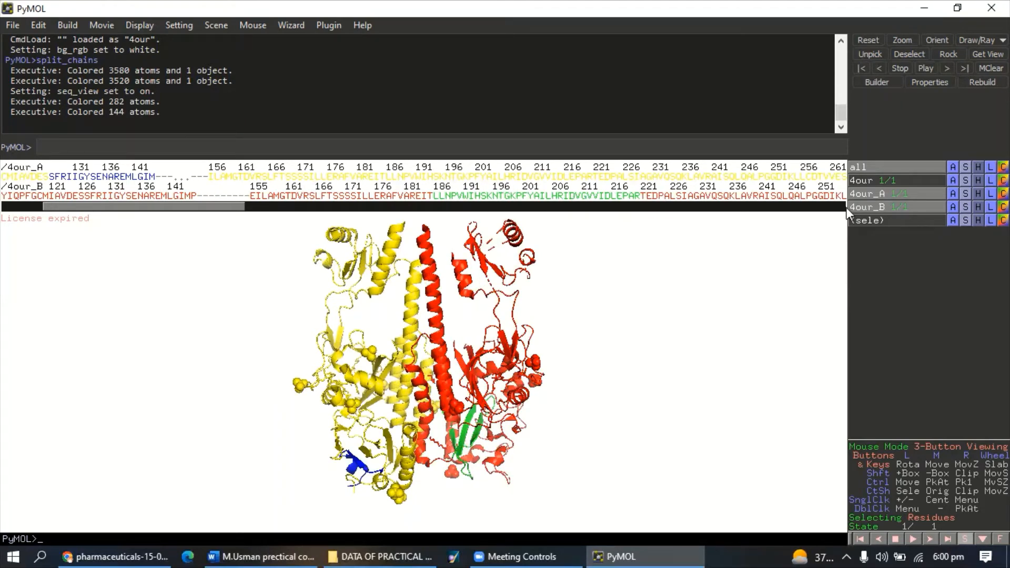
{"action": "left_click_drag", "start_coordinate": [554, 177], "coordinate": [678, 179]}
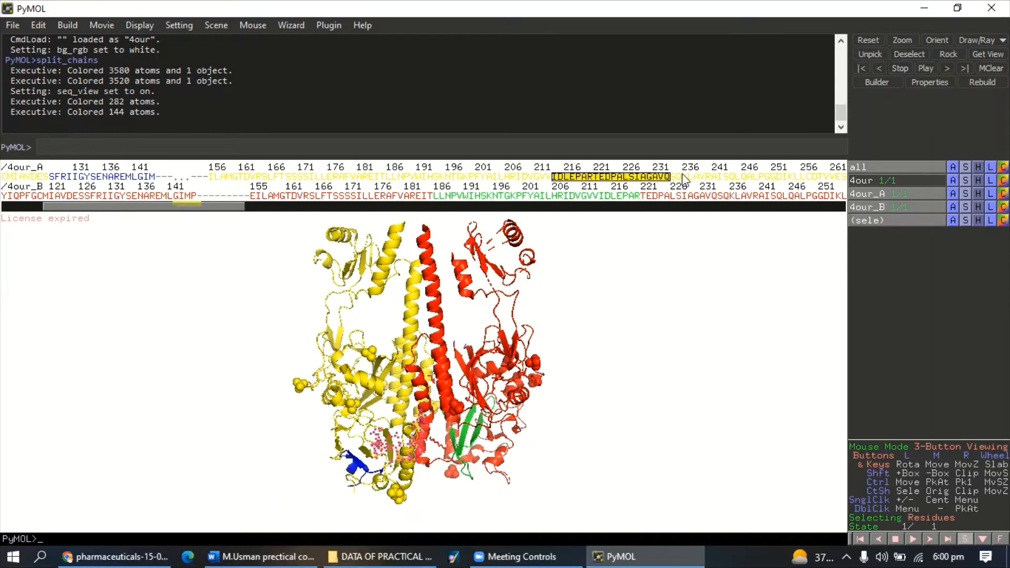
{"action": "left_click", "coordinate": [623, 254]}
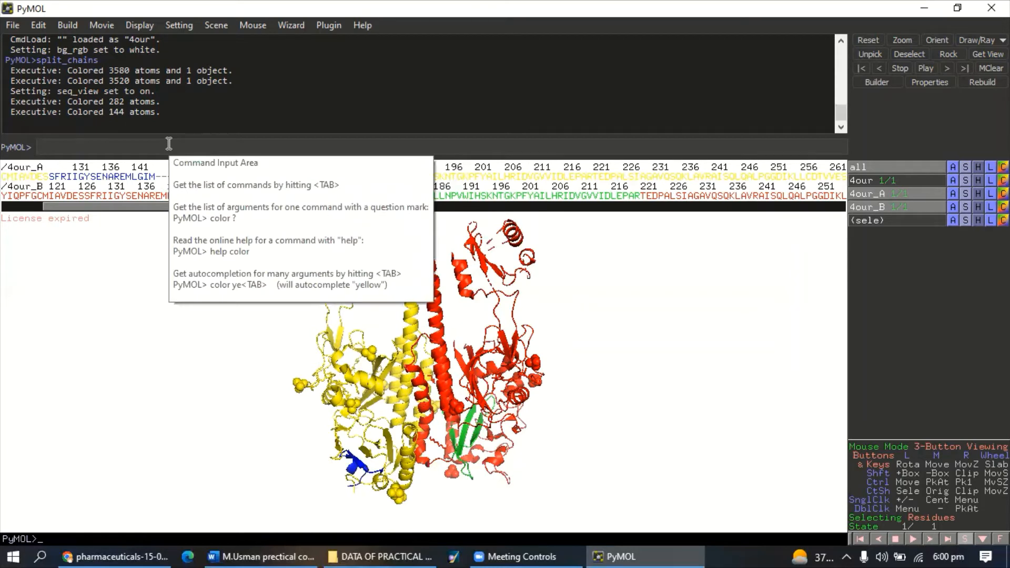
Switch to the Word practical guide, copy step 8's command "png F:/semester 8/name.png, width=5500, height=3500, dpi=300, ray=1", and return to PyMOL
{"action": "left_click", "coordinate": [924, 8]}
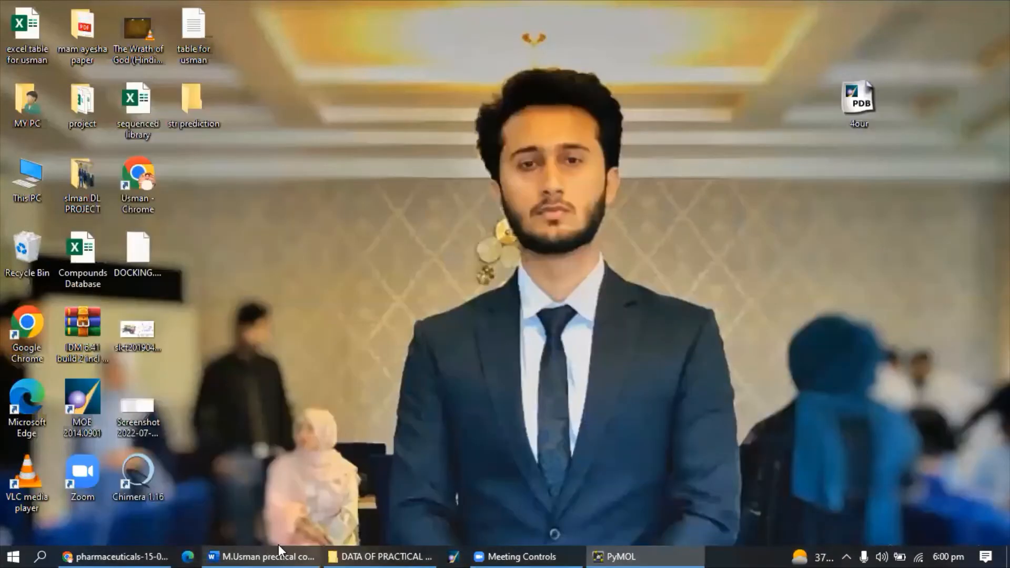
{"action": "left_click", "coordinate": [279, 555]}
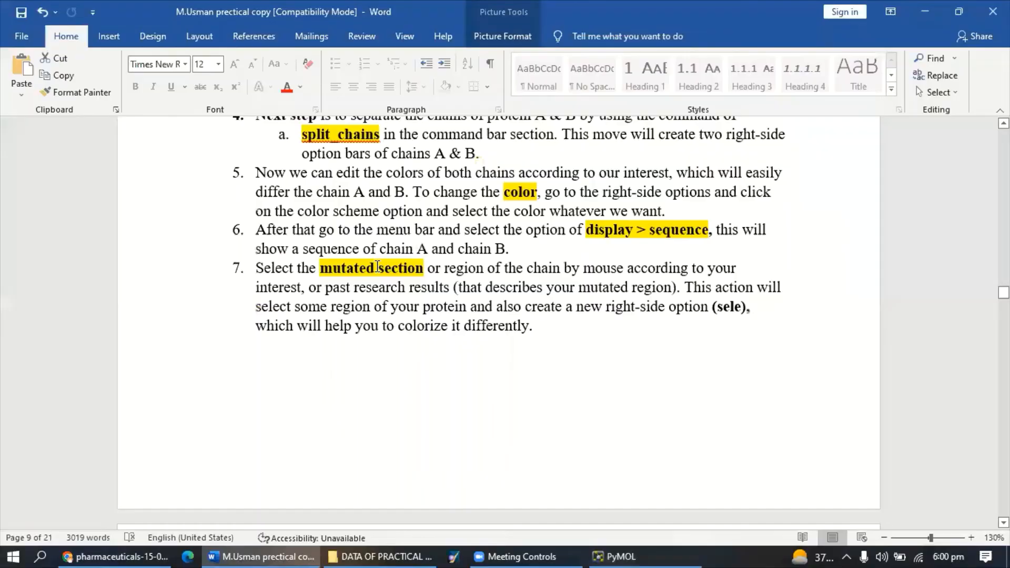
{"action": "scroll", "coordinate": [377, 267], "scroll_direction": "down", "scroll_amount": 10}
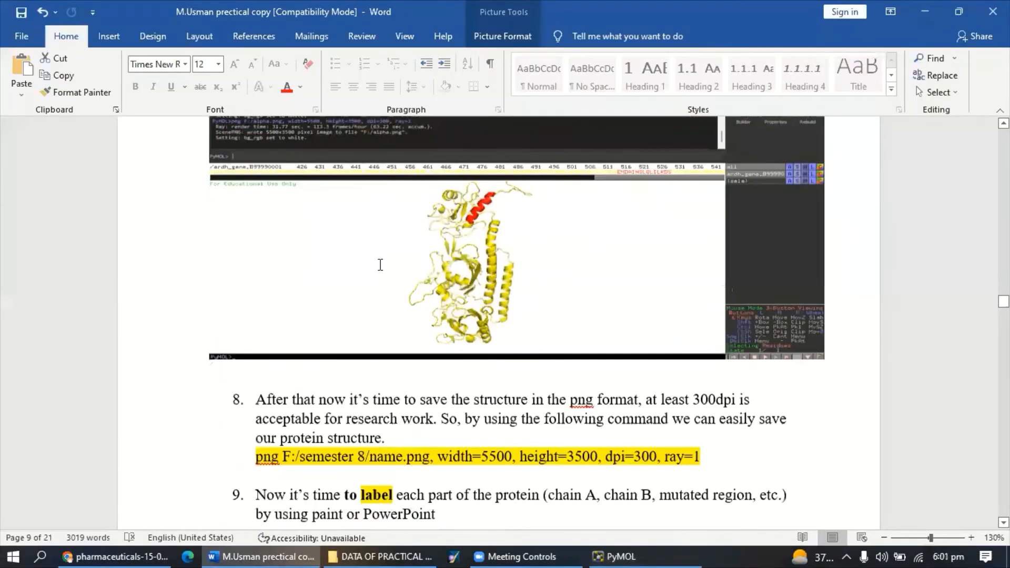
{"action": "scroll", "coordinate": [381, 265], "scroll_direction": "down", "scroll_amount": 5}
{"action": "left_click", "coordinate": [284, 204]}
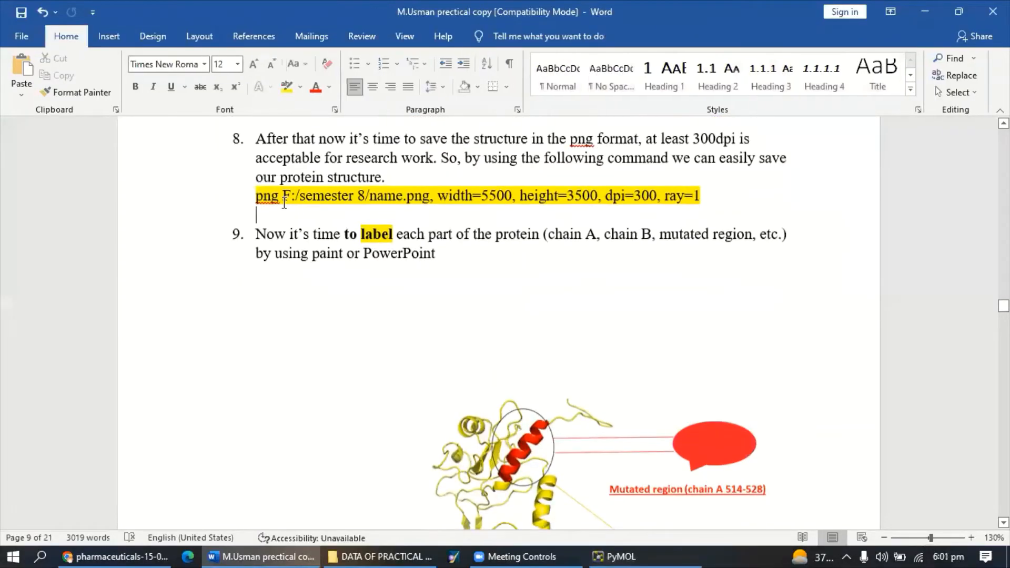
{"action": "left_click_drag", "start_coordinate": [257, 197], "coordinate": [704, 195]}
{"action": "key", "text": "ctrl+c"}
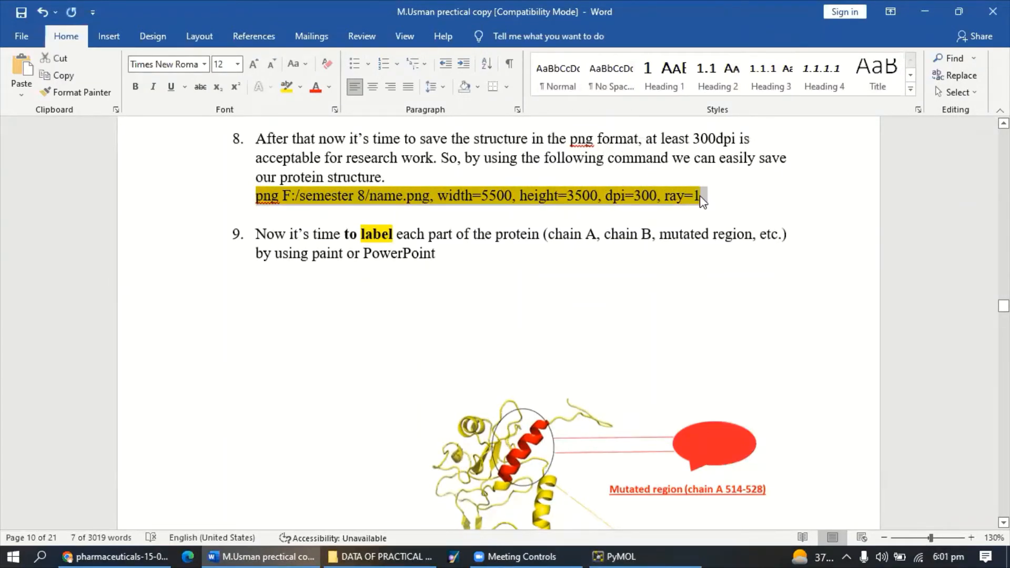
{"action": "left_click", "coordinate": [930, 11]}
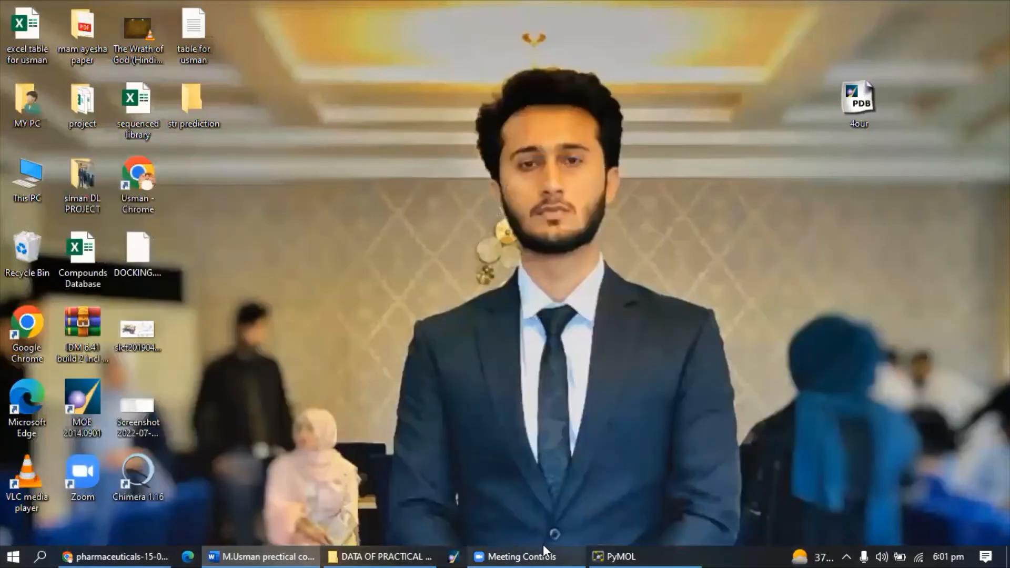
{"action": "left_click", "coordinate": [611, 546]}
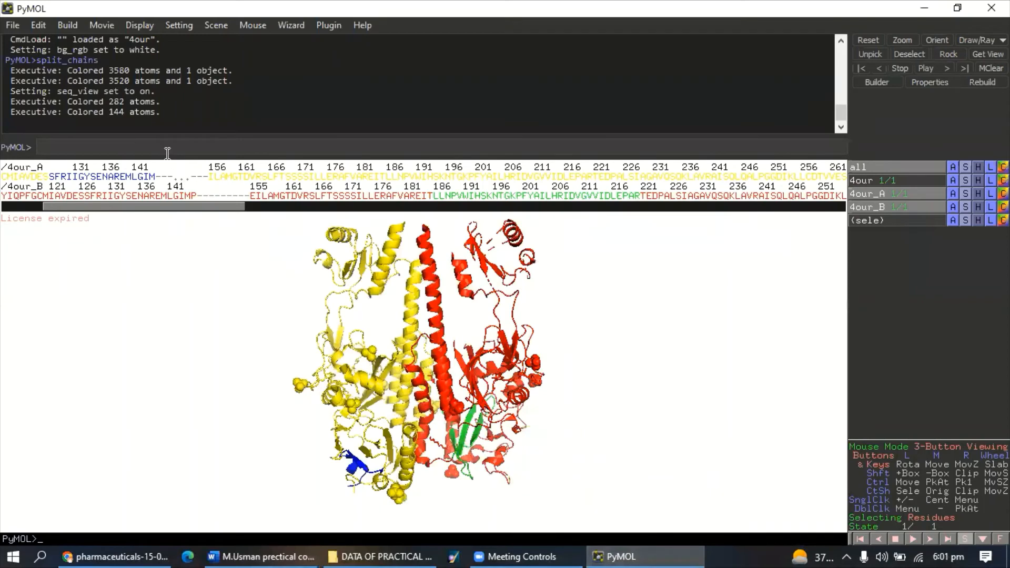
Paste the copied png command into the command line, review its path and file name parts, and change the file name to clss.png
{"action": "key", "text": "ctrl+v"}
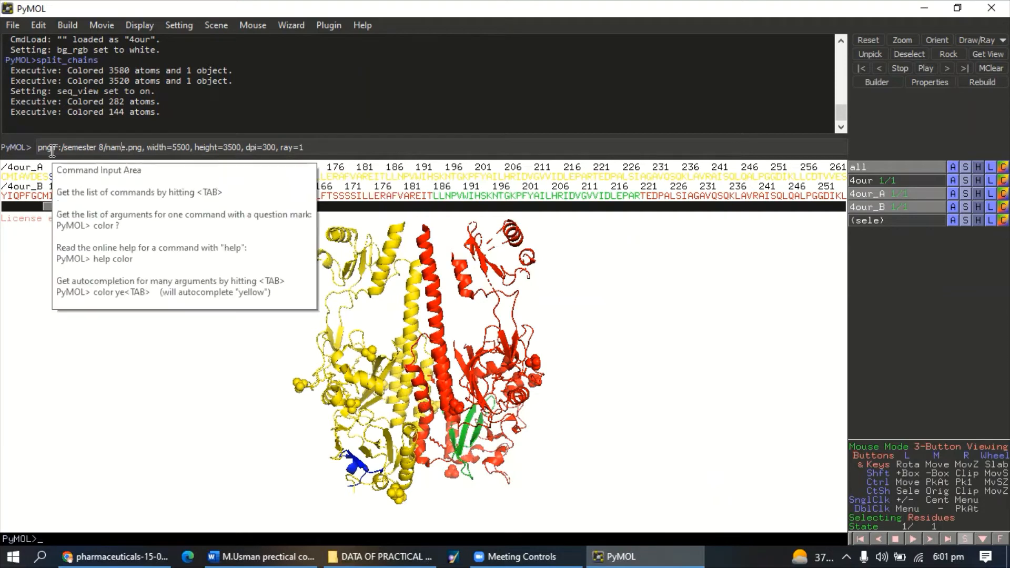
{"action": "left_click_drag", "start_coordinate": [39, 148], "coordinate": [55, 150]}
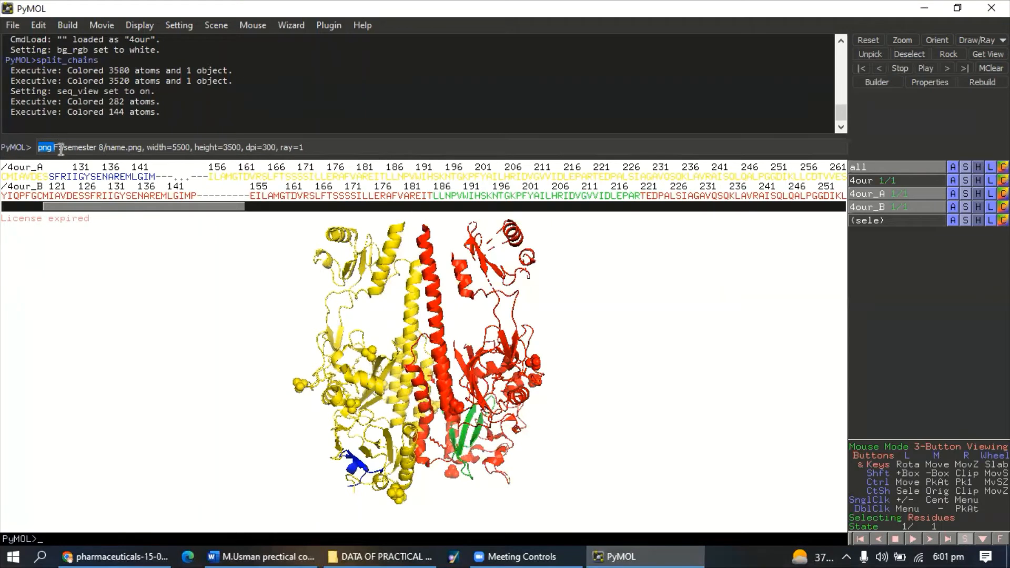
{"action": "left_click_drag", "start_coordinate": [53, 149], "coordinate": [108, 151]}
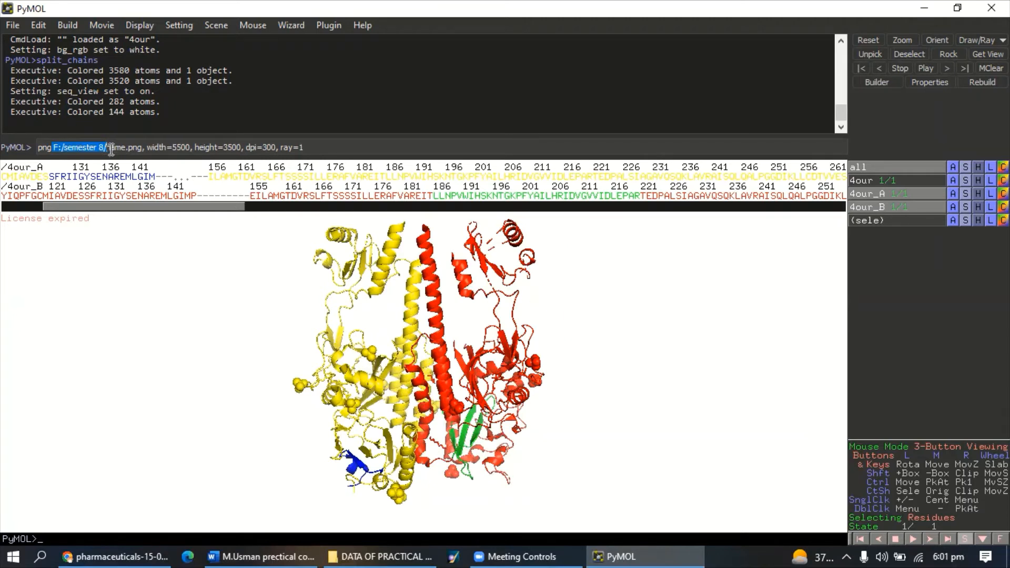
{"action": "left_click", "coordinate": [109, 149]}
{"action": "left_click_drag", "start_coordinate": [112, 150], "coordinate": [143, 151]}
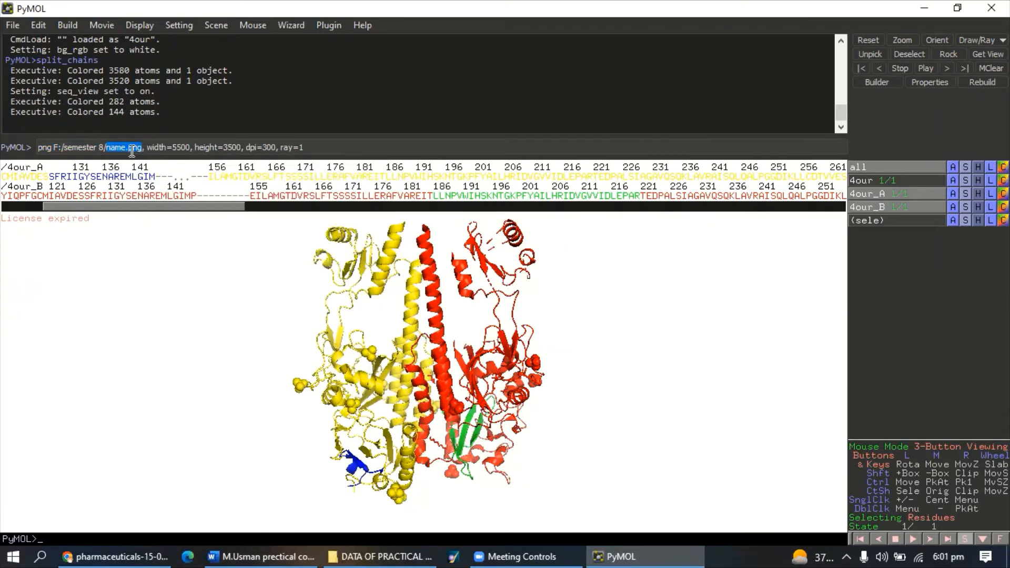
{"action": "left_click", "coordinate": [127, 149]}
{"action": "key", "text": "BackSpace"}
{"action": "key", "text": "BackSpace"}
{"action": "key", "text": "BackSpace"}
{"action": "key", "text": "BackSpace"}
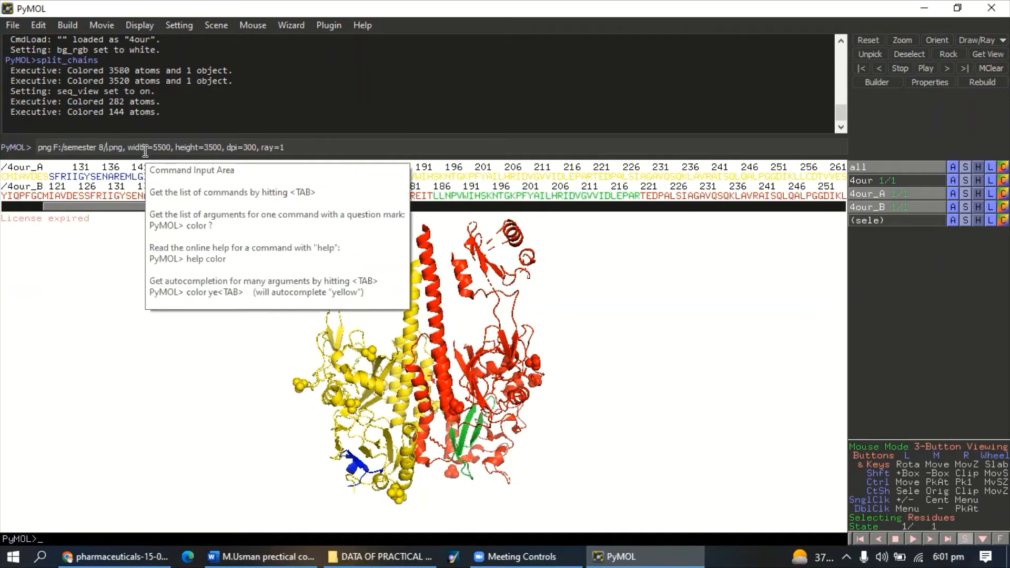
{"action": "type", "text": "clss"}
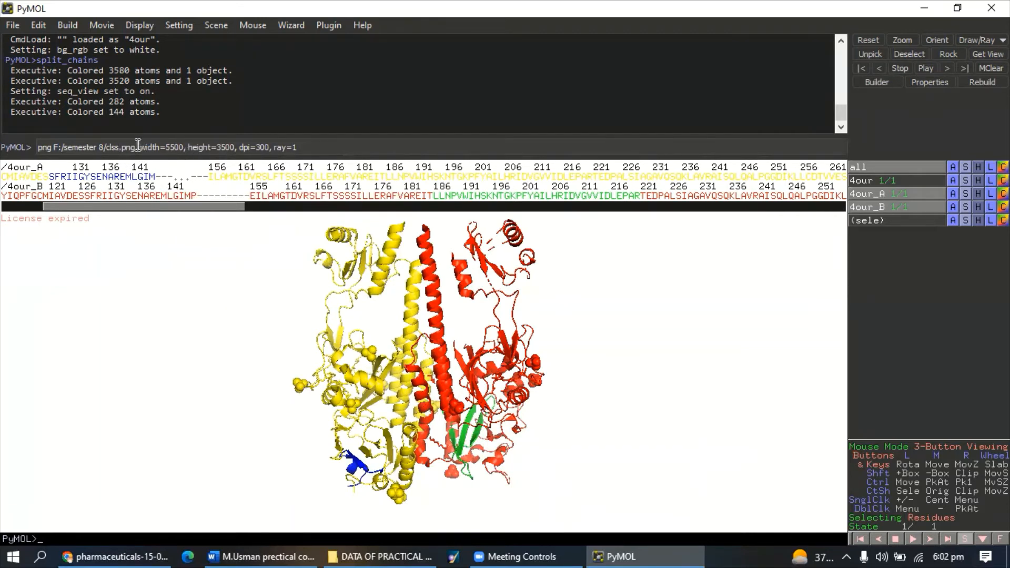
Review the size and path arguments of the png command and remove the F:/semester 8 path from it
{"action": "left_click_drag", "start_coordinate": [136, 149], "coordinate": [241, 150]}
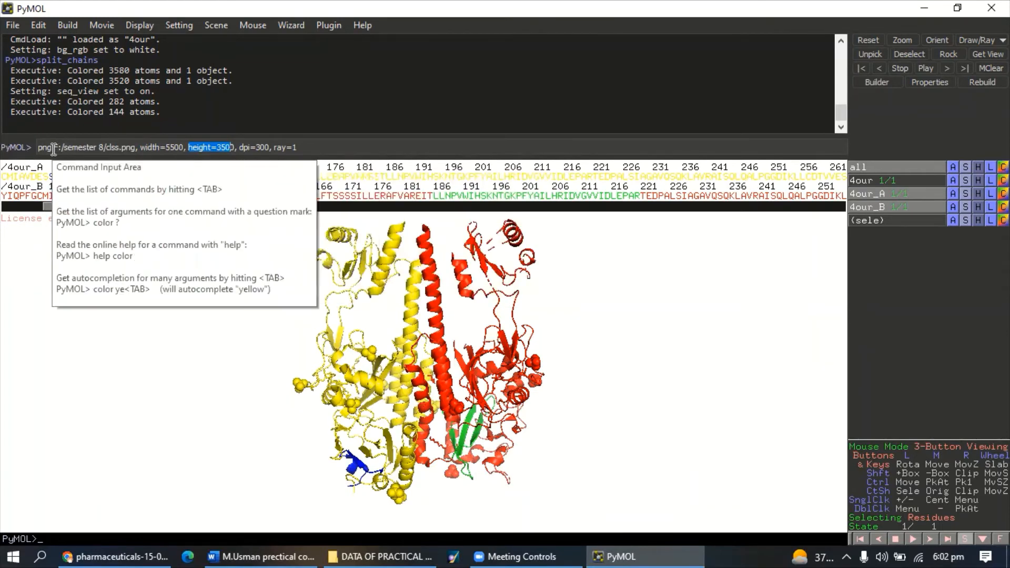
{"action": "left_click_drag", "start_coordinate": [53, 150], "coordinate": [96, 148]}
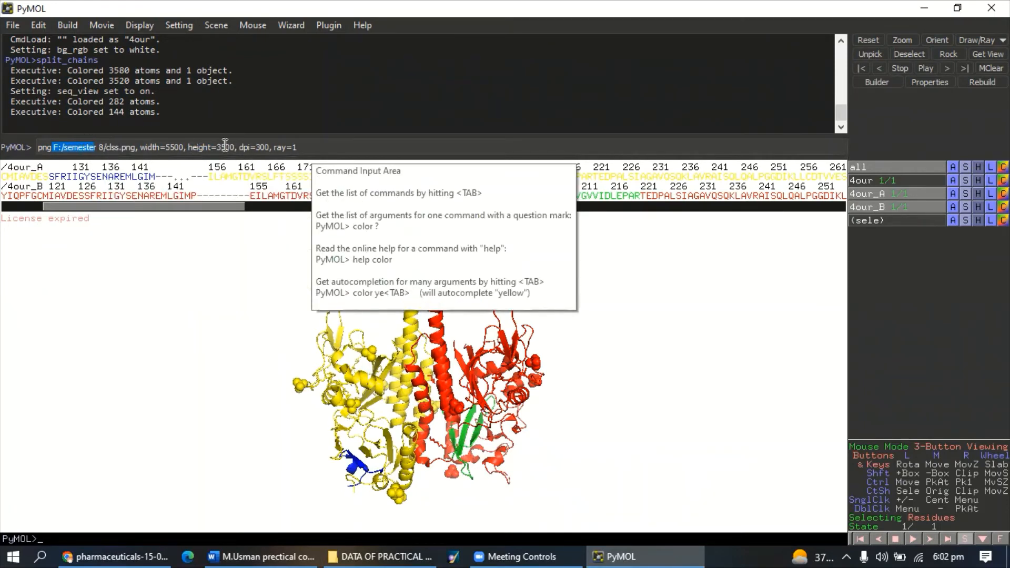
{"action": "left_click", "coordinate": [305, 147]}
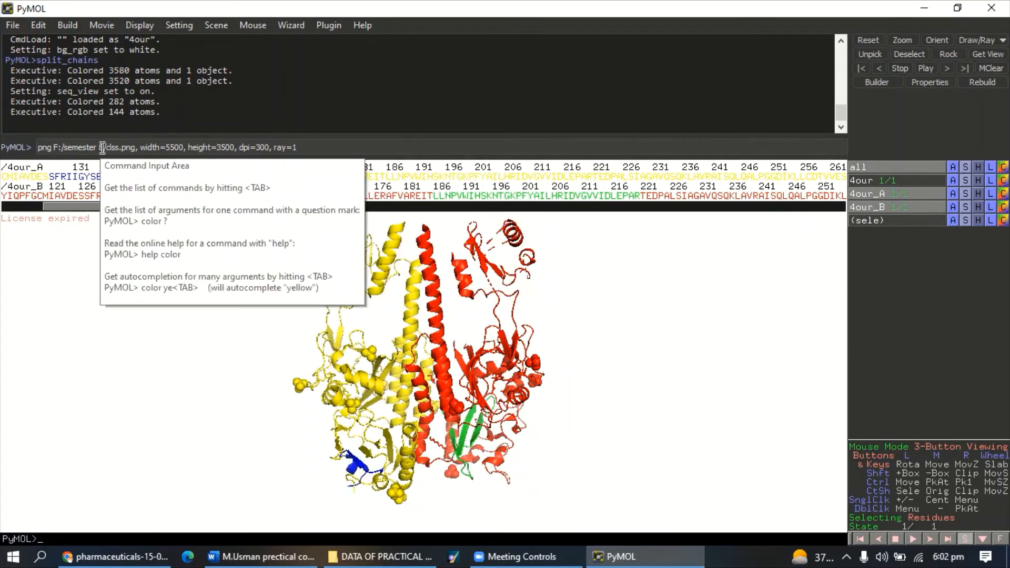
{"action": "left_click_drag", "start_coordinate": [105, 147], "coordinate": [53, 143]}
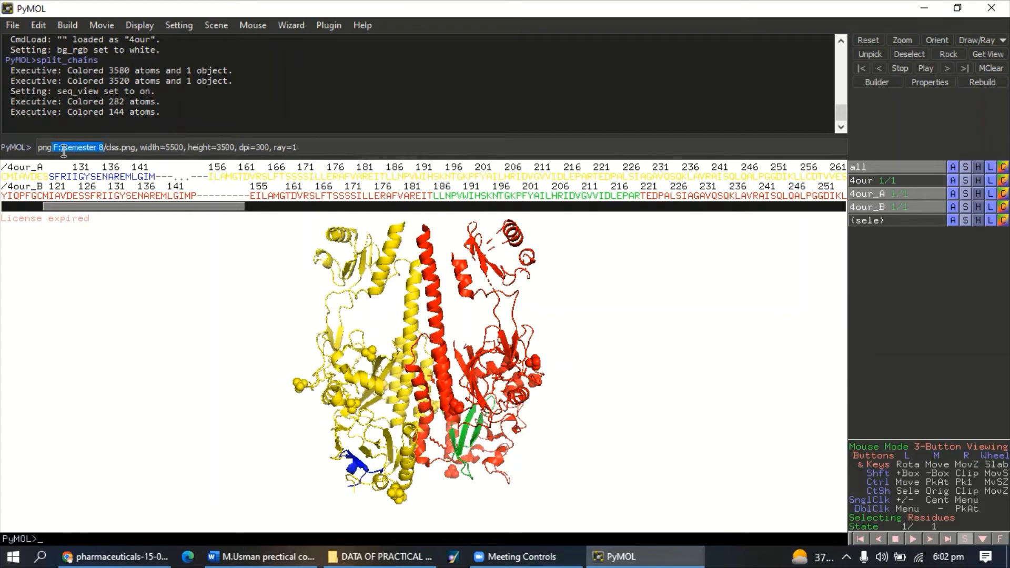
{"action": "key", "text": "BackSpace"}
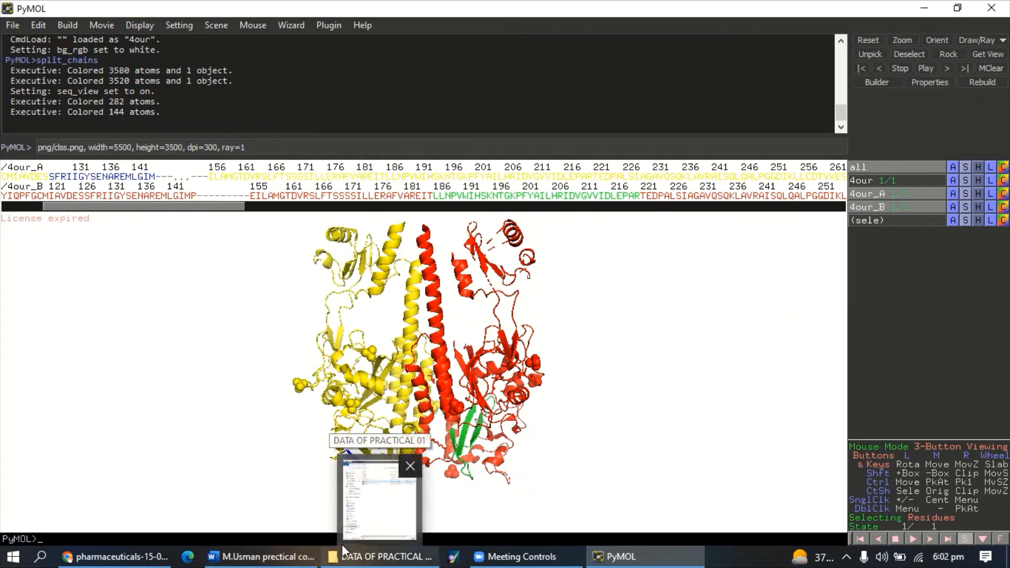
Switch to File Explorer, create a folder named pymol on the University (E:) drive, and open it
{"action": "left_click", "coordinate": [341, 544]}
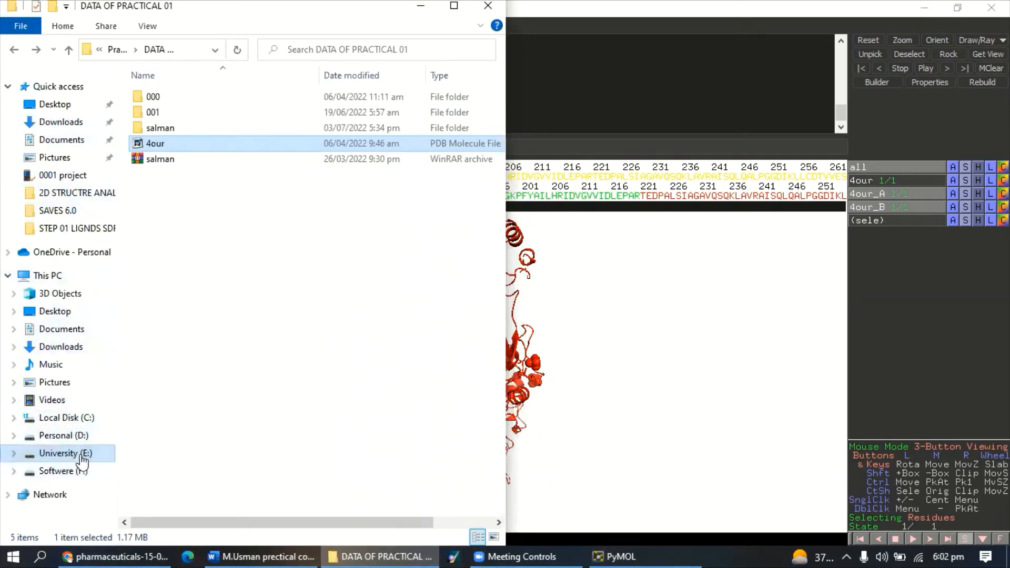
{"action": "left_click", "coordinate": [64, 436]}
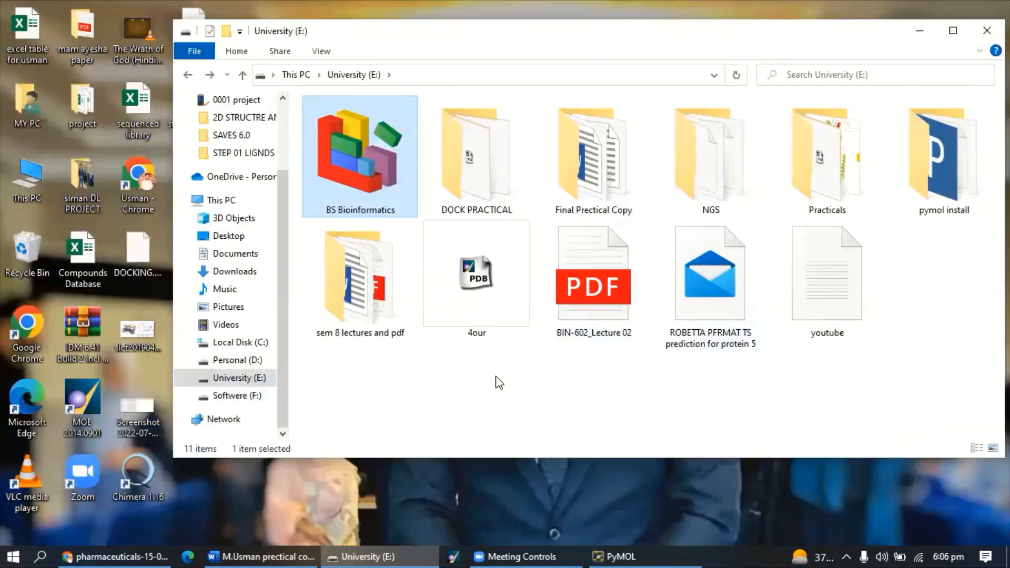
{"action": "right_click", "coordinate": [496, 378]}
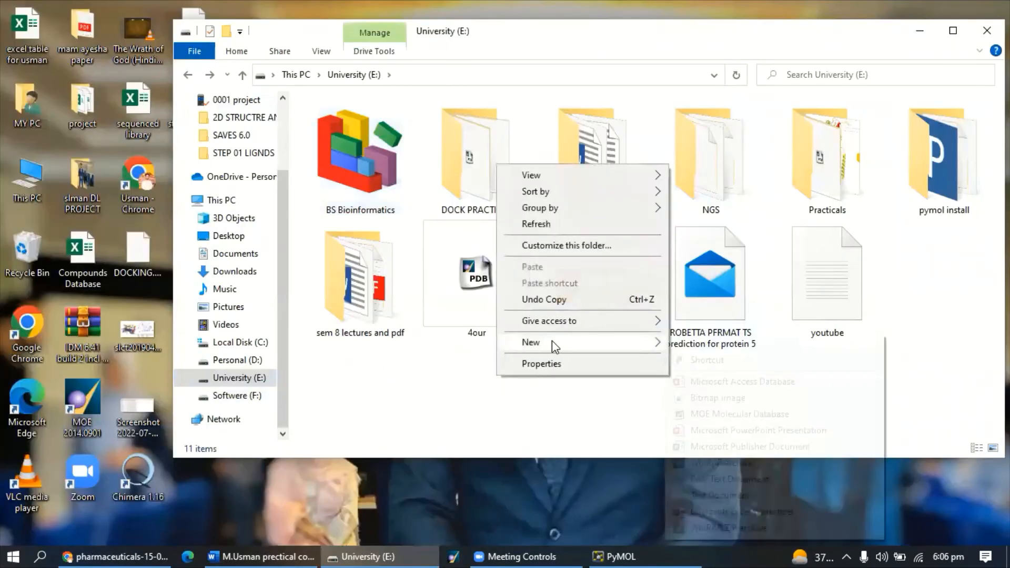
{"action": "mouse_move", "coordinate": [551, 340]}
{"action": "left_click", "coordinate": [727, 344]}
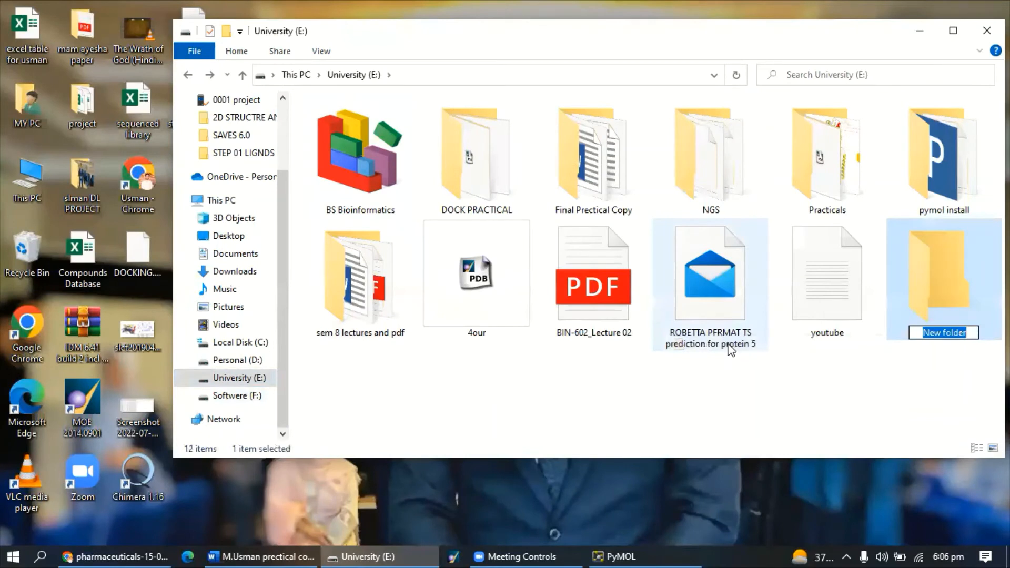
{"action": "key", "text": "BackSpace"}
{"action": "type", "text": "pymol"}
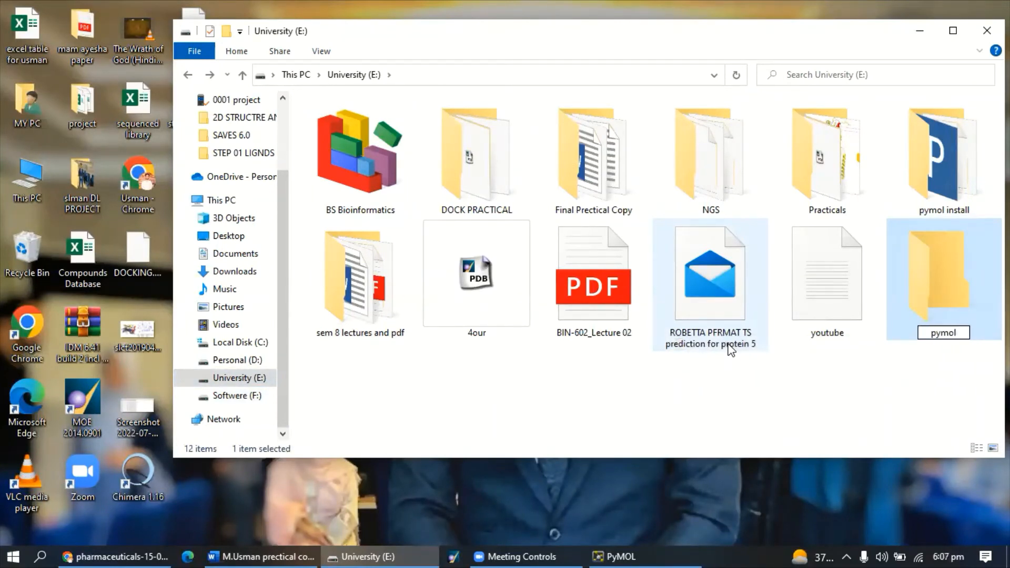
{"action": "key", "text": "Return"}
{"action": "key", "text": "Return"}
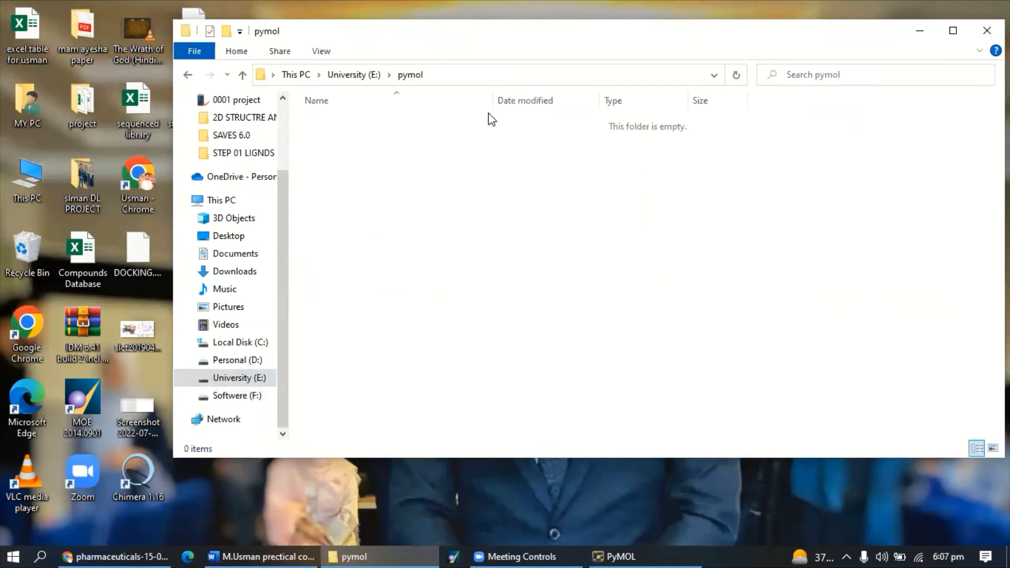
Copy the pymol folder's path and replace F:/semester 8 with E:/pymol in step 8's png command in the Word guide
{"action": "left_click", "coordinate": [480, 76]}
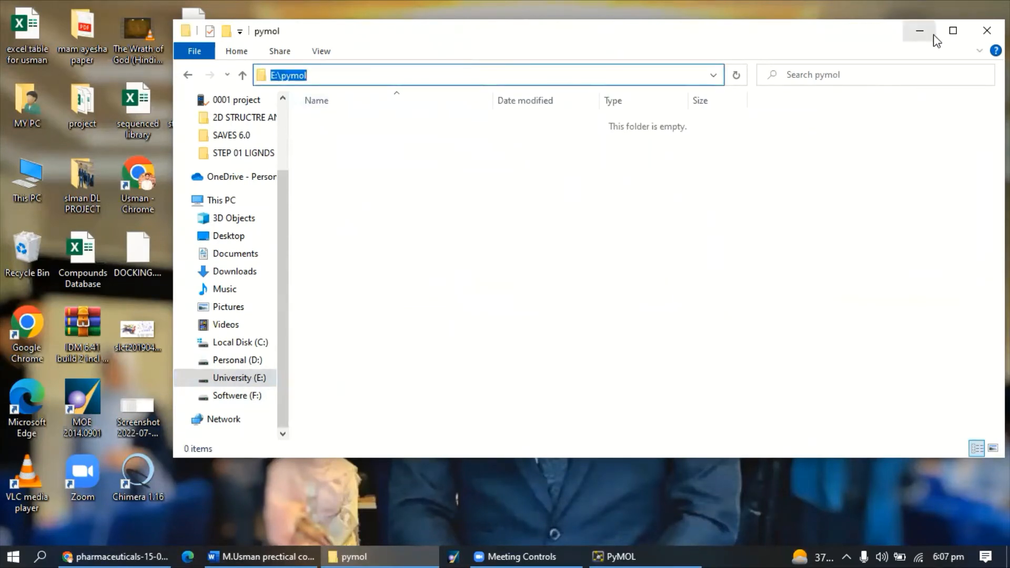
{"action": "left_click", "coordinate": [919, 33]}
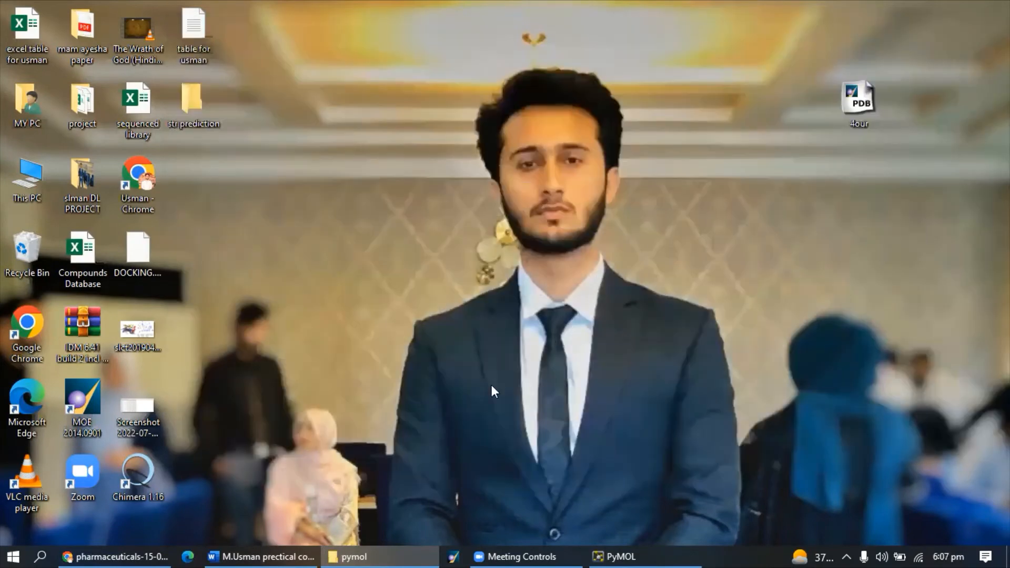
{"action": "left_click", "coordinate": [258, 546]}
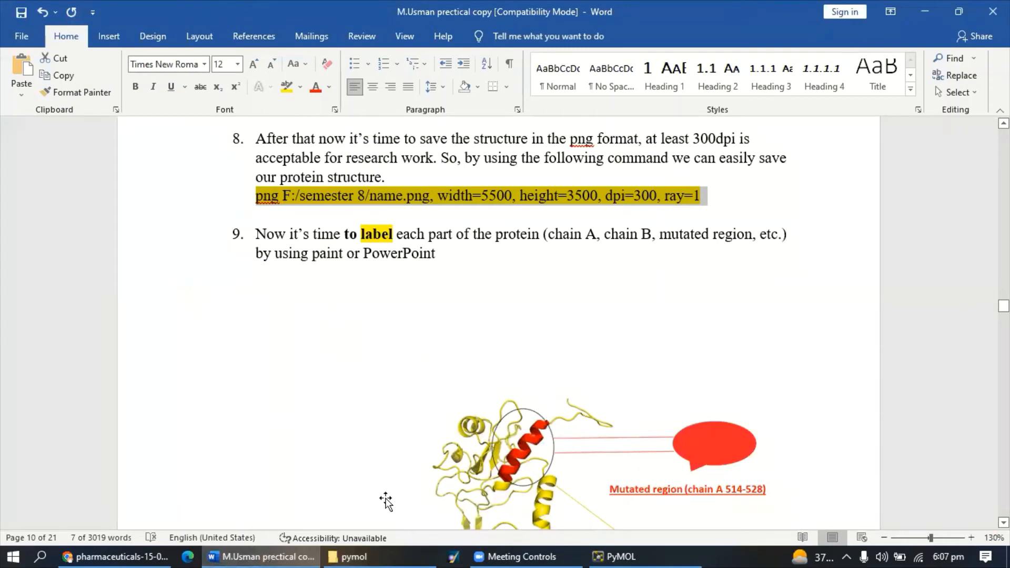
{"action": "left_click", "coordinate": [358, 197]}
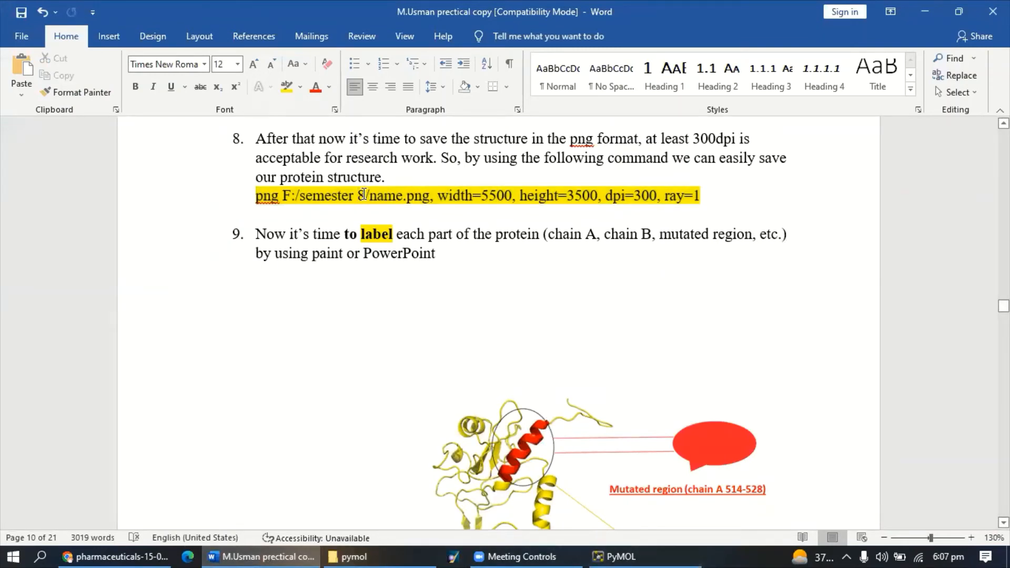
{"action": "left_click_drag", "start_coordinate": [365, 193], "coordinate": [285, 197]}
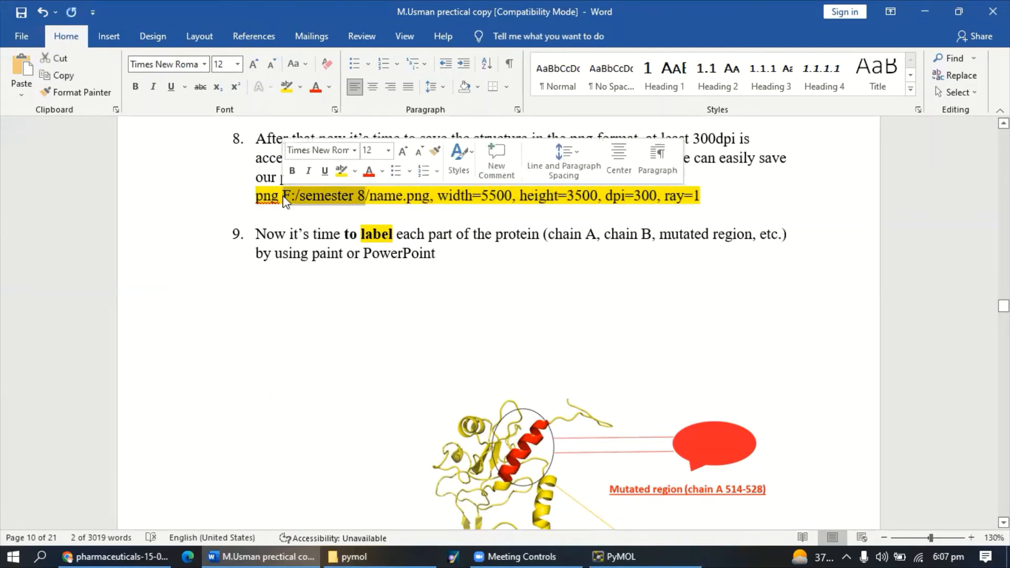
{"action": "key", "text": "BackSpace"}
{"action": "type", "text": "E:\\pymol"}
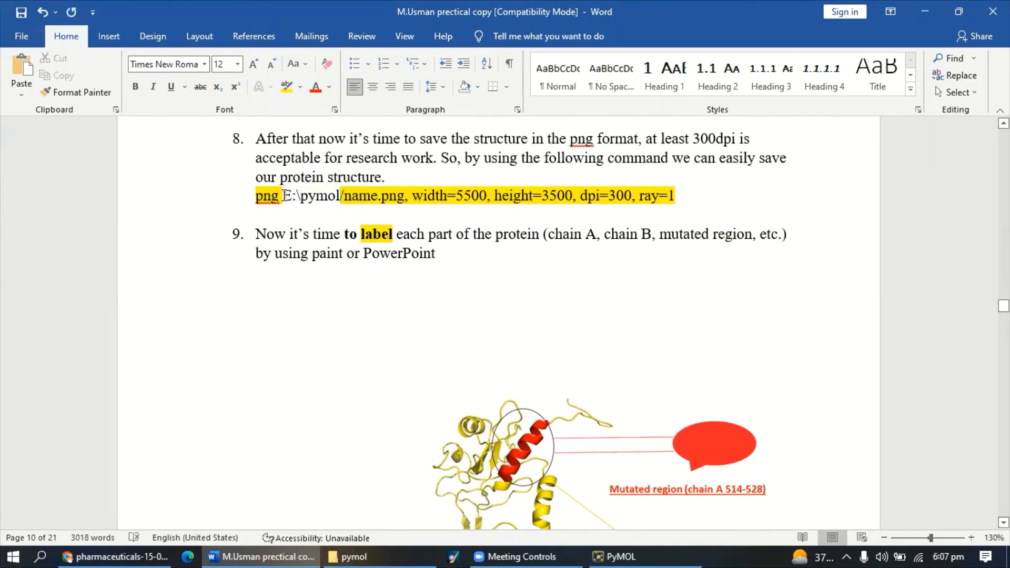
{"action": "left_click", "coordinate": [302, 196]}
{"action": "key", "text": "BackSpace"}
{"action": "type", "text": "/"}
Copy the full png command with the E:/pymol path from the Word guide and return to PyMOL
{"action": "left_click_drag", "start_coordinate": [672, 196], "coordinate": [268, 200]}
{"action": "right_click", "coordinate": [268, 200]}
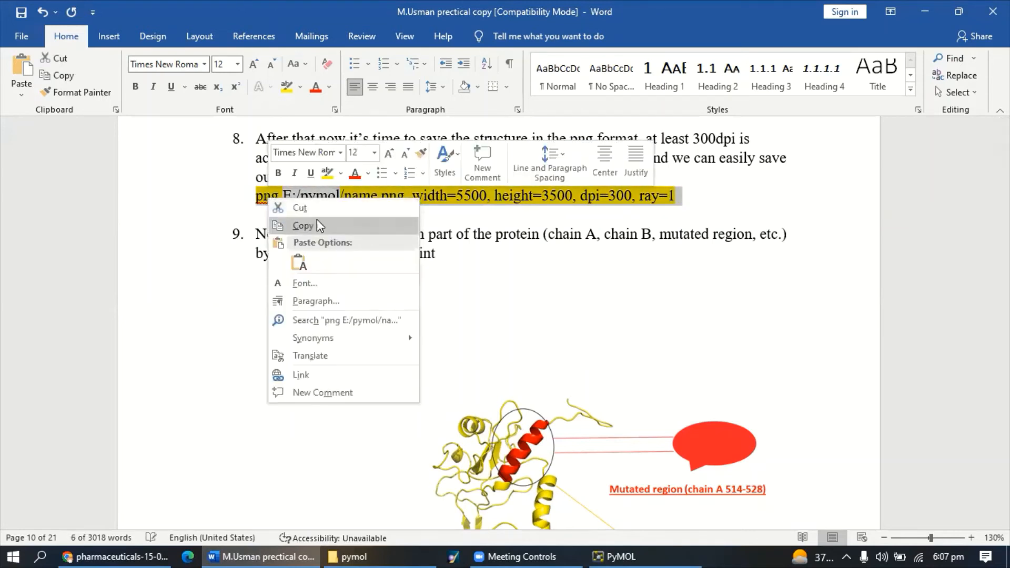
{"action": "left_click", "coordinate": [317, 221]}
{"action": "left_click", "coordinate": [924, 8]}
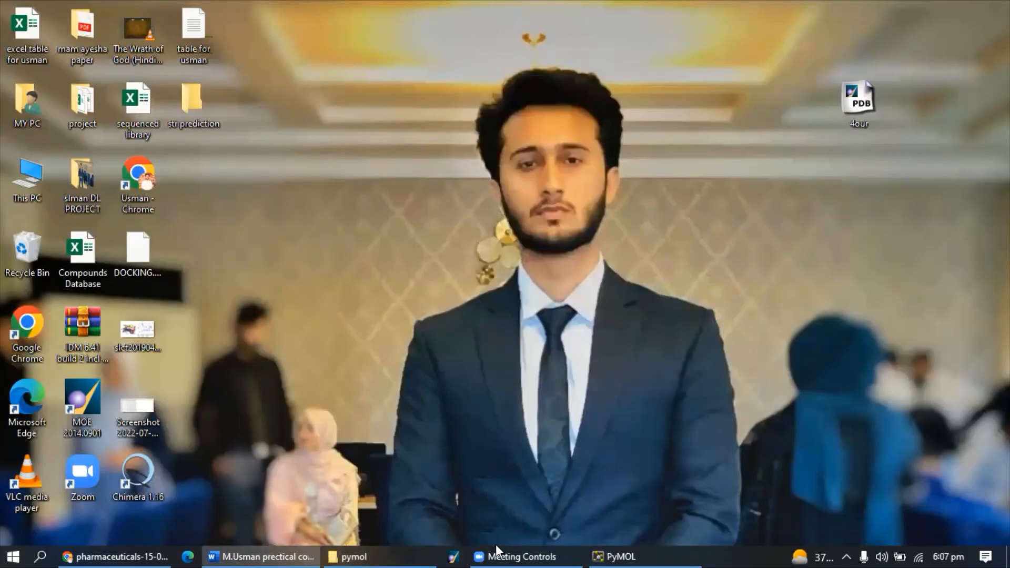
{"action": "left_click", "coordinate": [600, 552]}
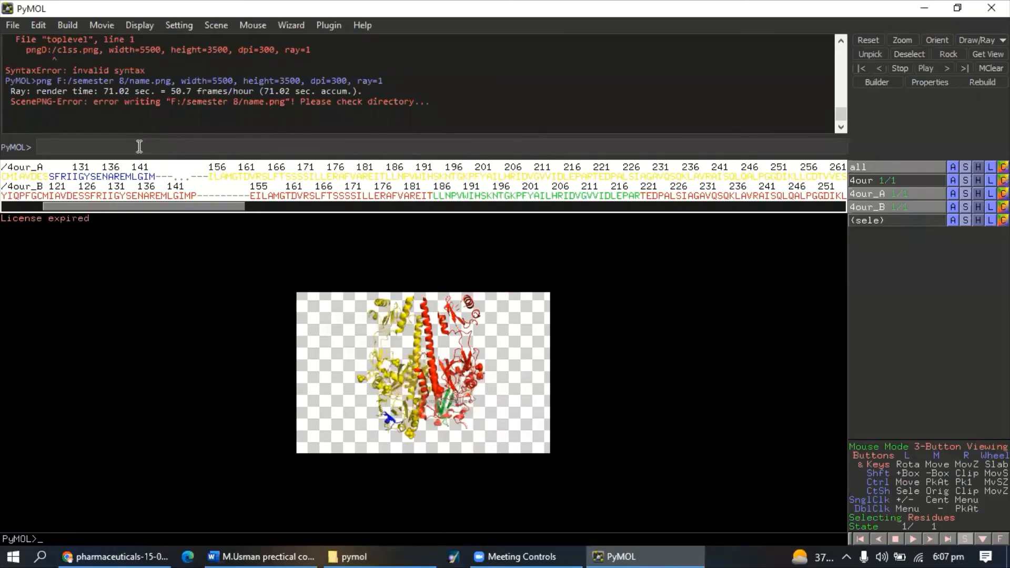
Paste the png command, change the file name to pic.png, and run it to save the image with width=5500, height=3500, dpi=300, ray=1
{"action": "key", "text": "ctrl+v"}
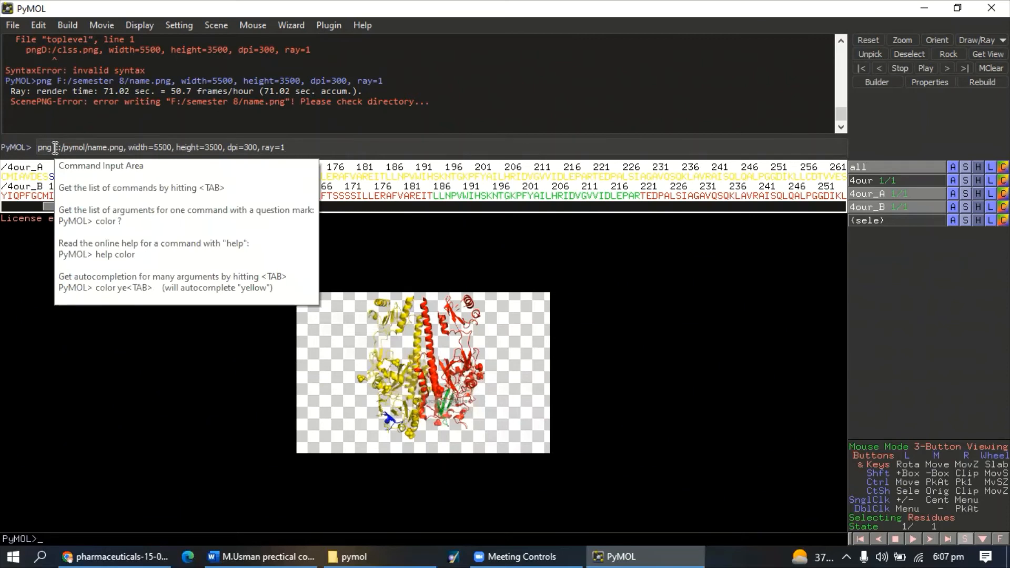
{"action": "left_click", "coordinate": [104, 147]}
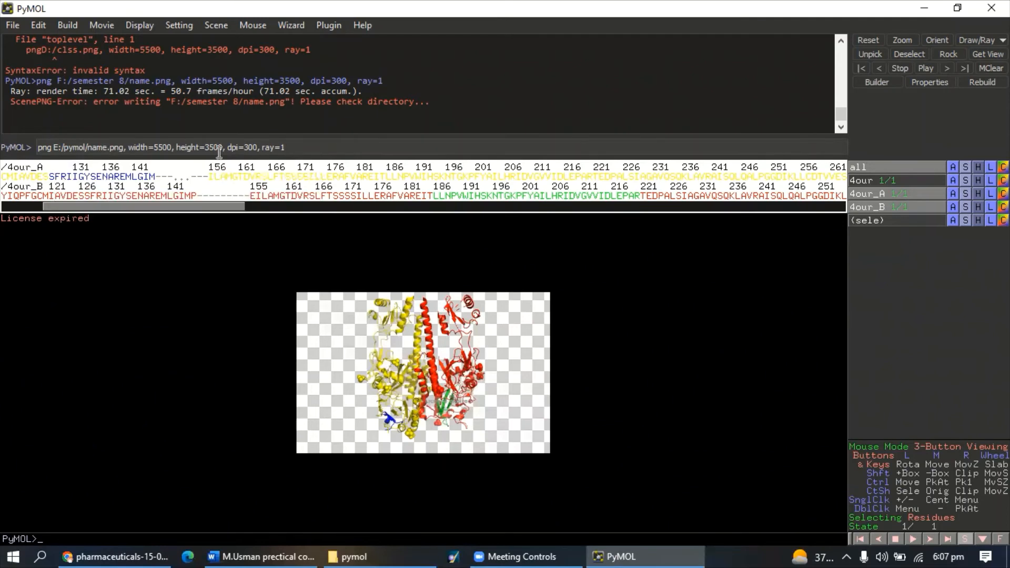
{"action": "key", "text": "BackSpace"}
{"action": "key", "text": "BackSpace"}
{"action": "key", "text": "BackSpace"}
{"action": "key", "text": "BackSpace"}
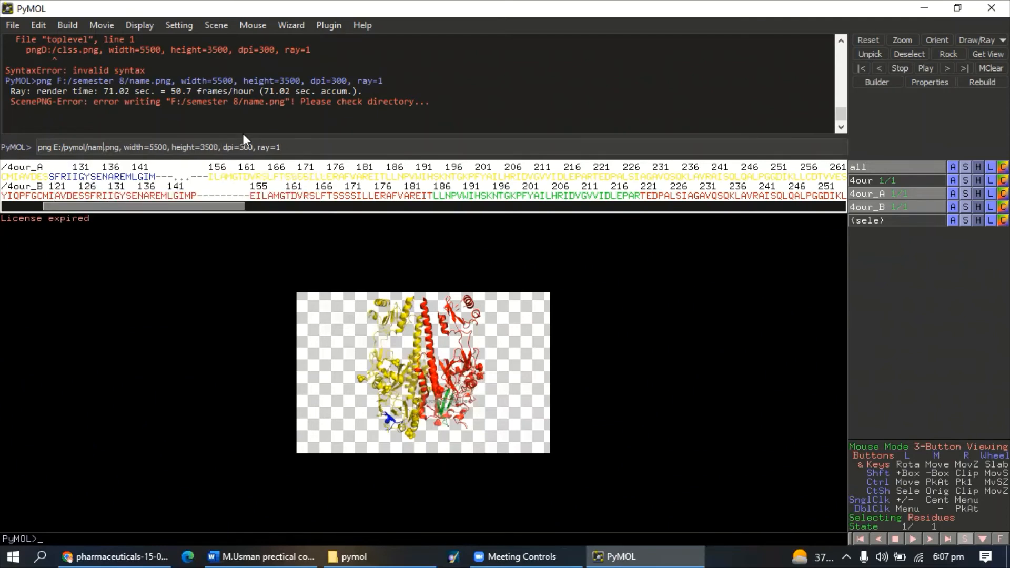
{"action": "type", "text": "pic"}
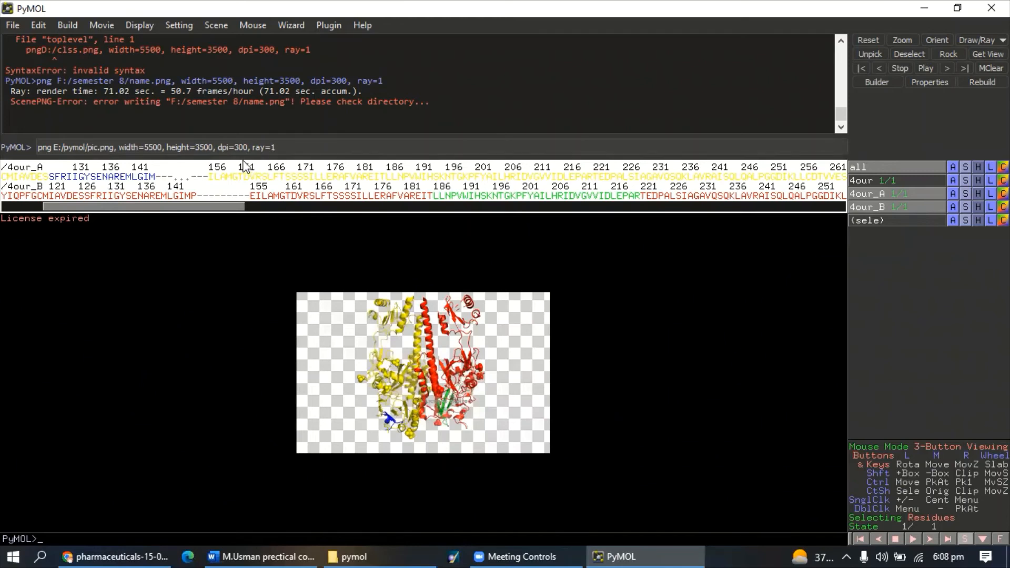
{"action": "left_click", "coordinate": [287, 147]}
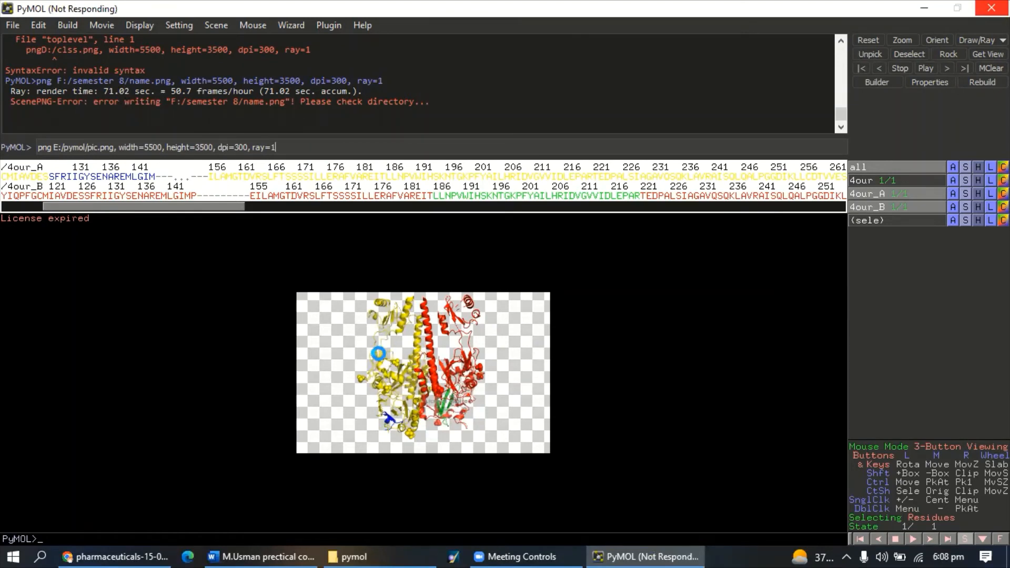
Switch to pharmaceuticals-15-00659.pdf in Chrome and examine the labelled protein structure figures on pages 6 and 7
{"action": "left_click", "coordinate": [122, 545]}
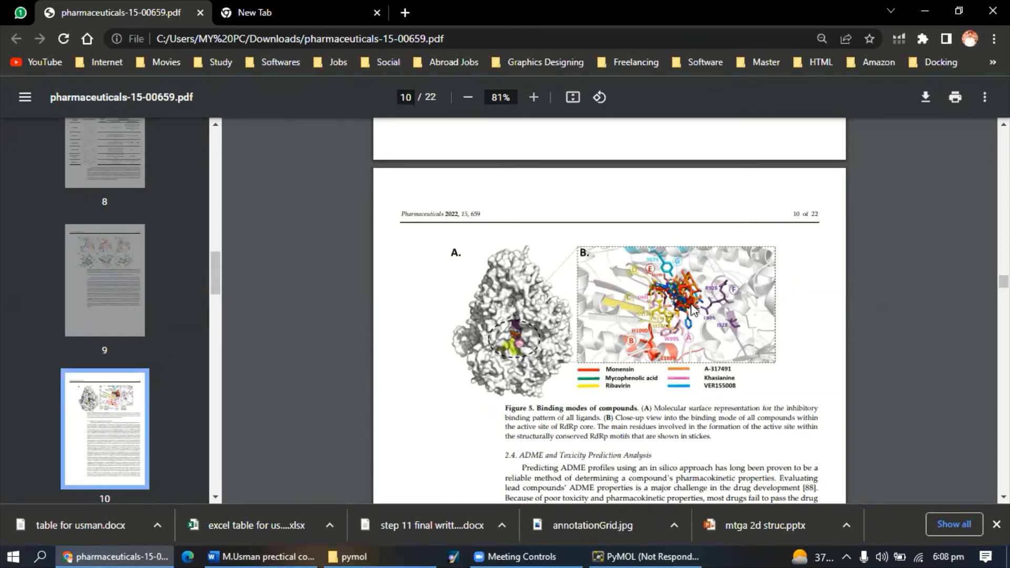
{"action": "scroll", "coordinate": [684, 309], "scroll_direction": "up", "scroll_amount": 15}
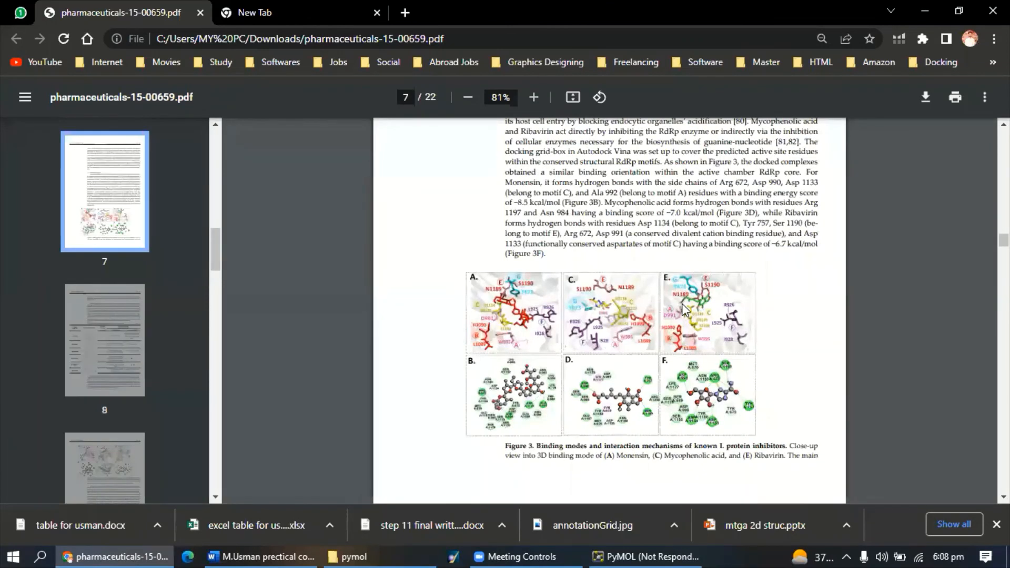
{"action": "scroll", "coordinate": [684, 309], "scroll_direction": "up", "scroll_amount": 1}
{"action": "scroll", "coordinate": [684, 309], "scroll_direction": "down", "scroll_amount": 7}
{"action": "scroll", "coordinate": [684, 311], "scroll_direction": "up", "scroll_amount": 14}
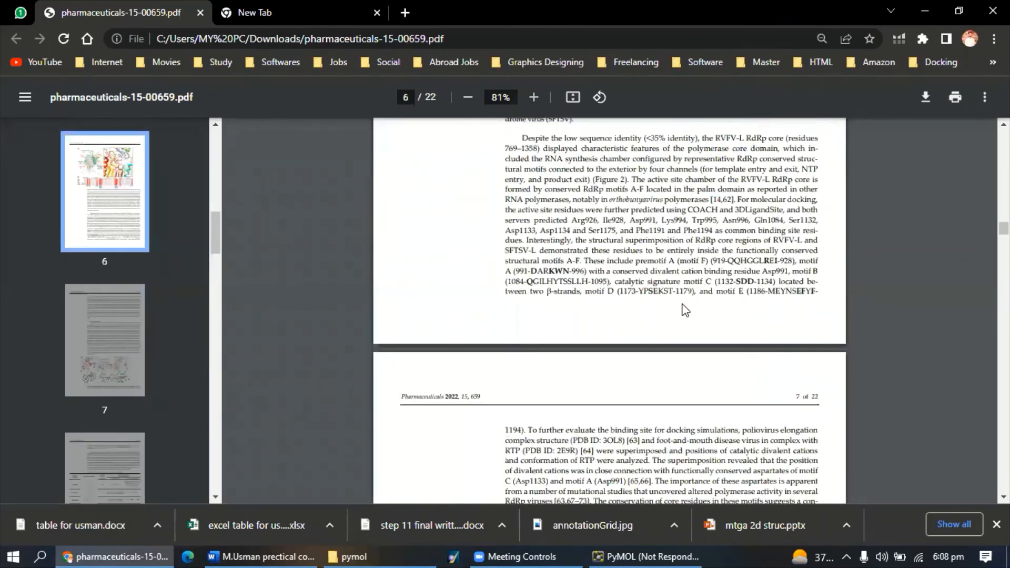
{"action": "scroll", "coordinate": [683, 310], "scroll_direction": "up", "scroll_amount": 14}
{"action": "scroll", "coordinate": [682, 304], "scroll_direction": "down", "scroll_amount": 7}
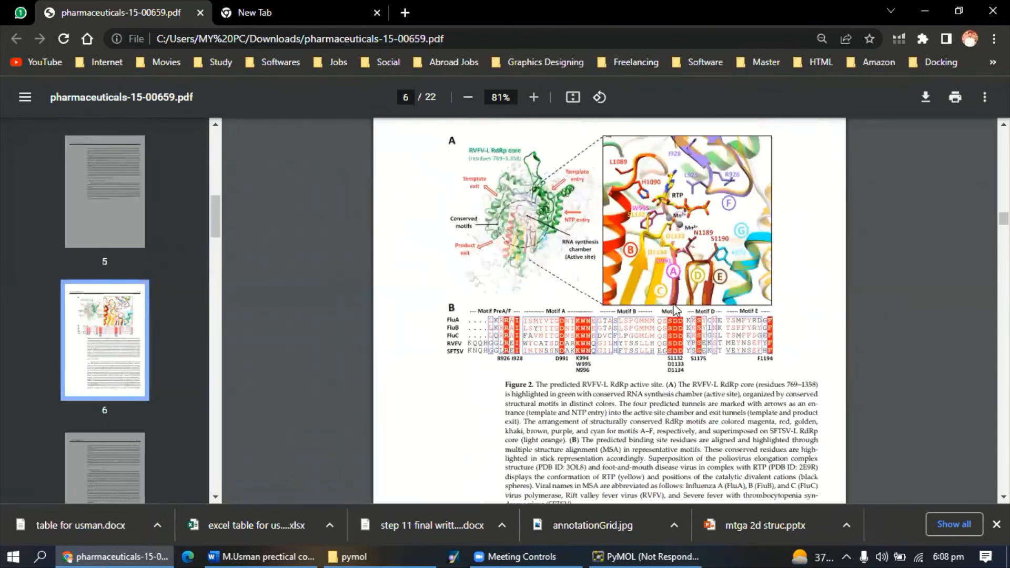
Enlarge panel A of Figure 2 on page 6 of the PDF and examine the labelled RVFV-L RdRp core and active site
{"action": "scroll", "coordinate": [682, 304], "scroll_direction": "up", "scroll_amount": 1}
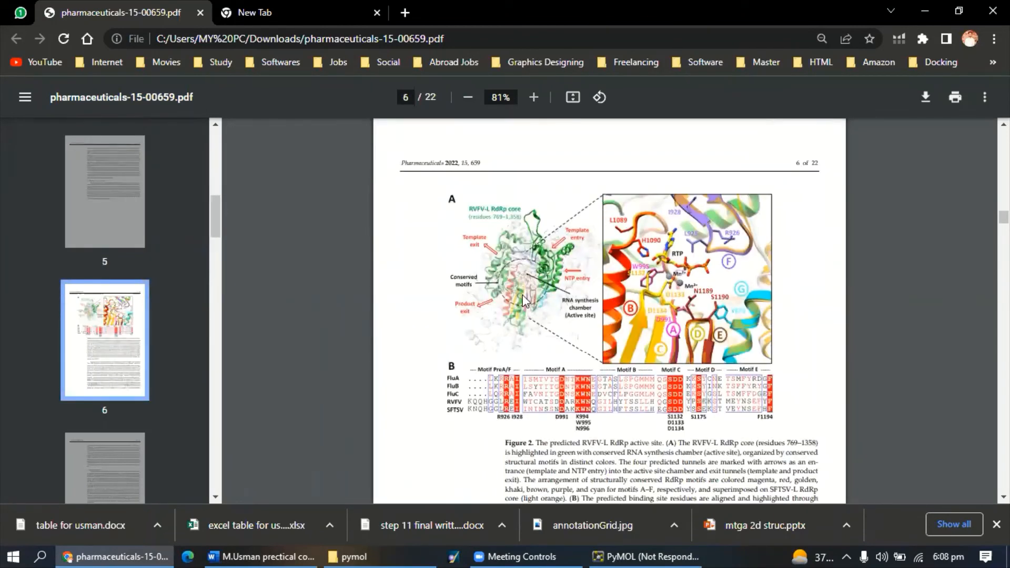
{"action": "scroll", "coordinate": [521, 295], "scroll_direction": "up", "scroll_amount": 2, "text": "ctrl"}
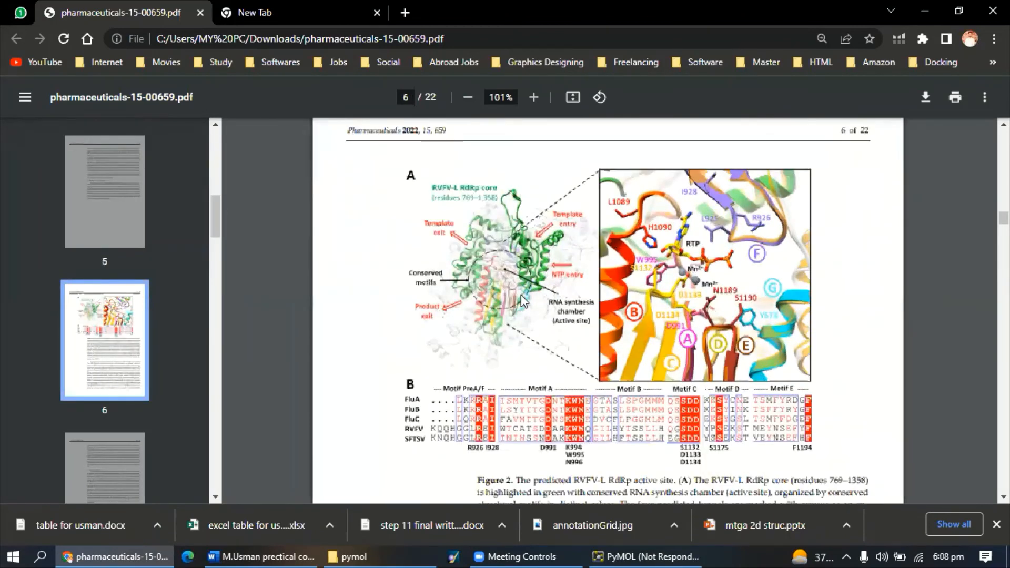
{"action": "scroll", "coordinate": [452, 251], "scroll_direction": "up", "scroll_amount": 3, "text": "ctrl"}
{"action": "scroll", "coordinate": [451, 251], "scroll_direction": "up", "scroll_amount": 1}
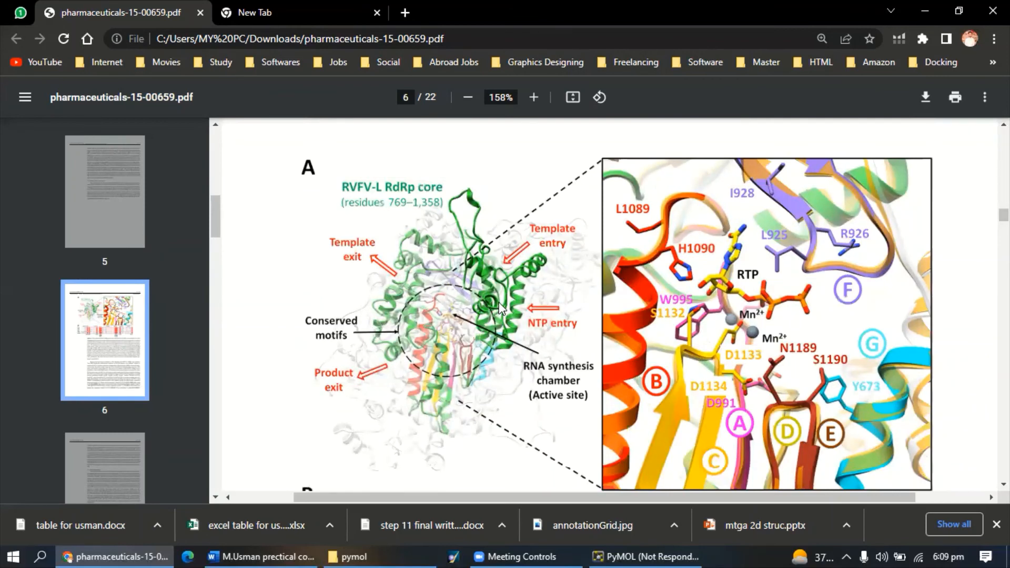
Minimize Chrome and PyMOL, bring up the E:/pymol folder in File Explorer, and open the saved pic.png in Photos
{"action": "left_click", "coordinate": [928, 12]}
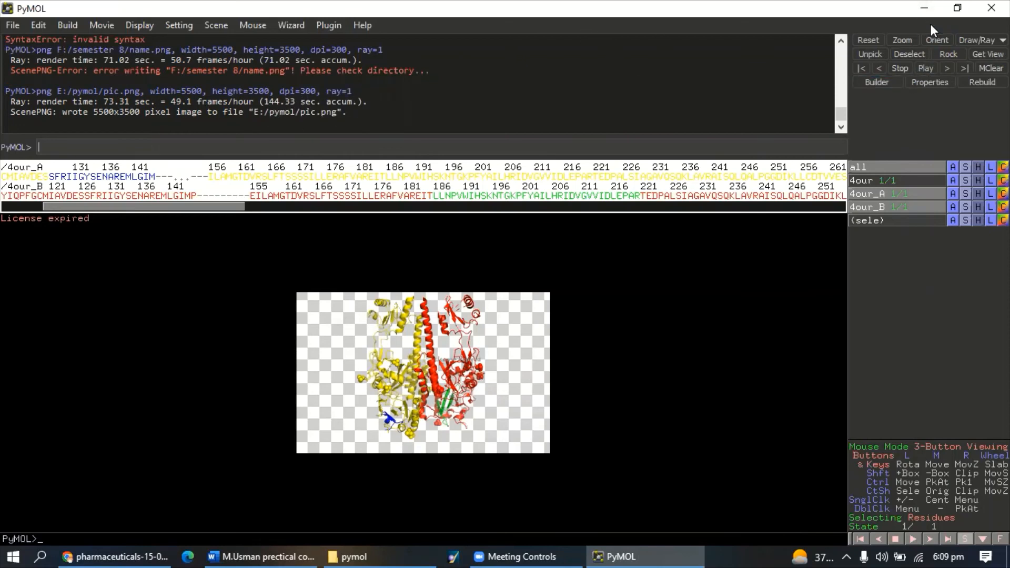
{"action": "left_click", "coordinate": [926, 8]}
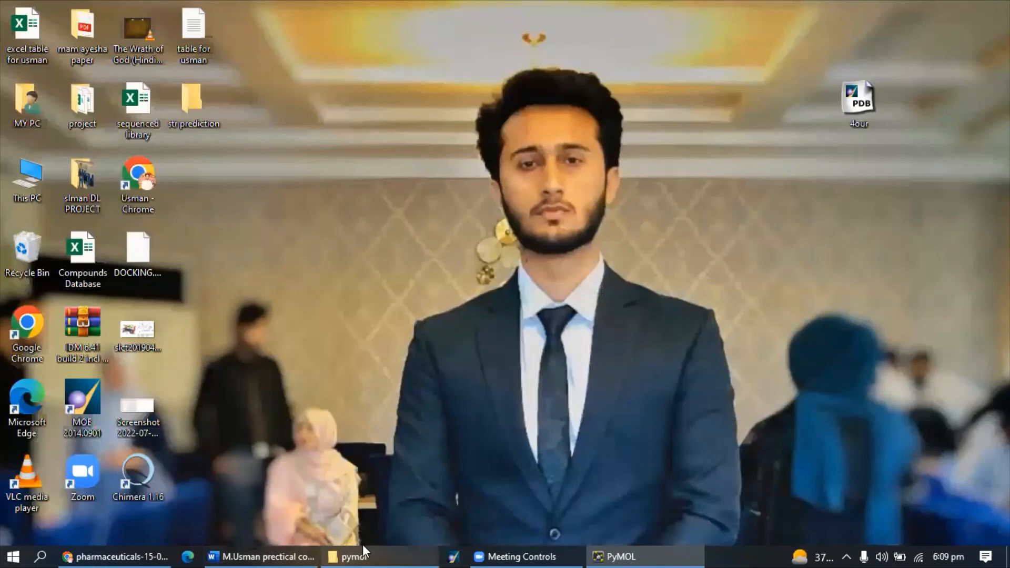
{"action": "left_click", "coordinate": [363, 551]}
{"action": "left_click", "coordinate": [349, 126]}
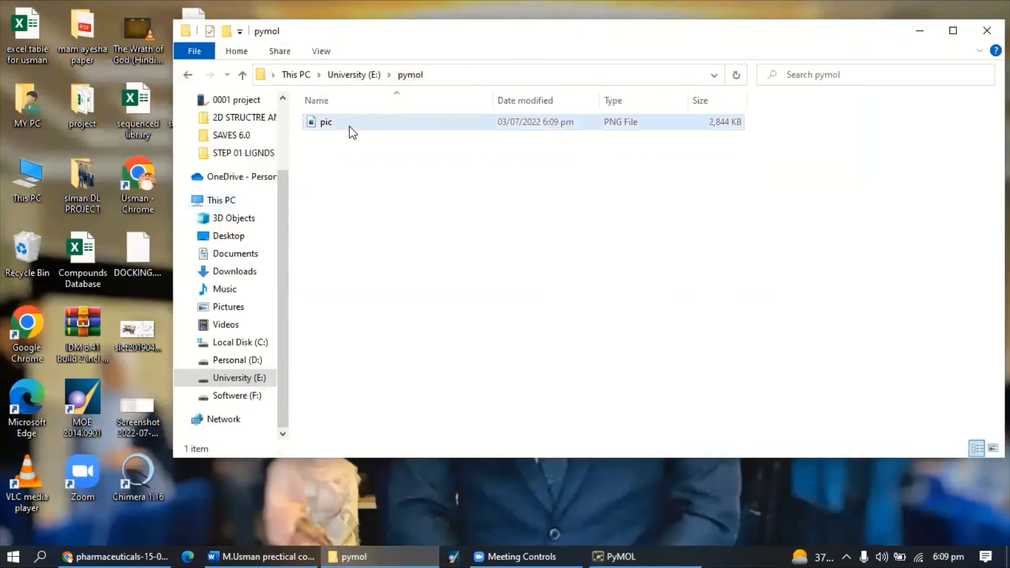
{"action": "double_click", "coordinate": [349, 126]}
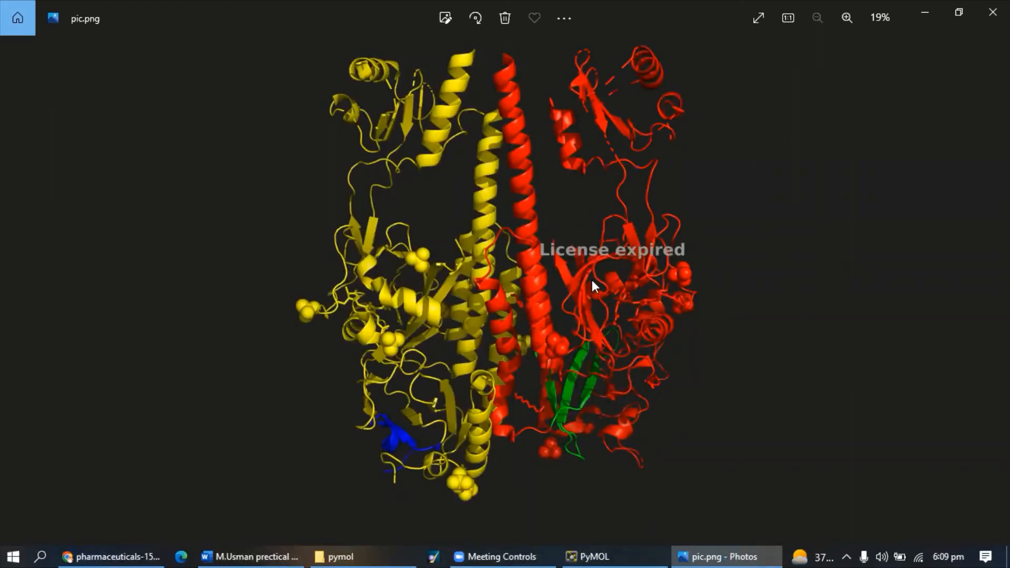
Examine the chain helices in pic.png up close and as a whole, and close the image and the pymol folder
{"action": "scroll", "coordinate": [505, 249], "scroll_direction": "up", "scroll_amount": 2}
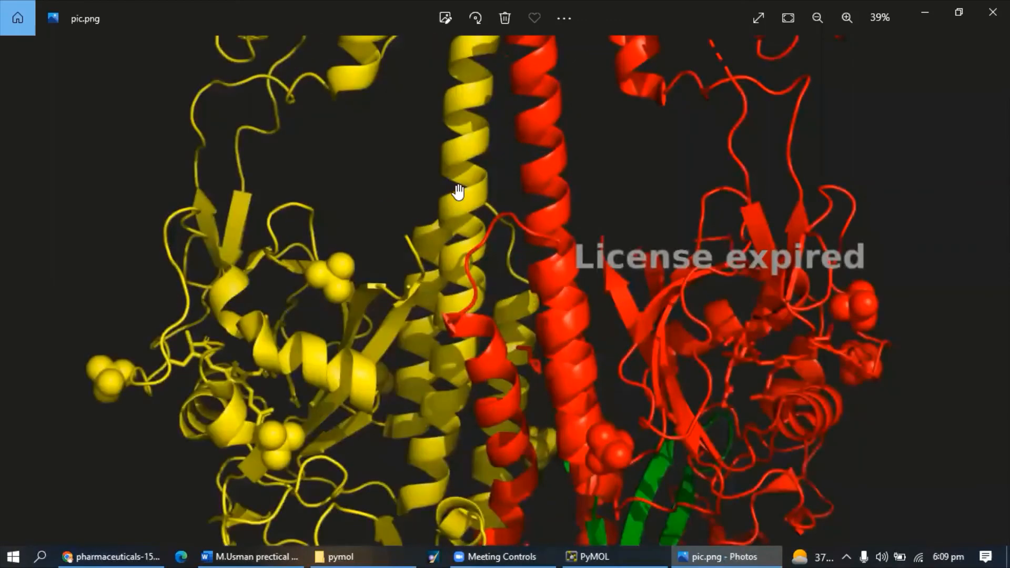
{"action": "scroll", "coordinate": [456, 185], "scroll_direction": "up", "scroll_amount": 5}
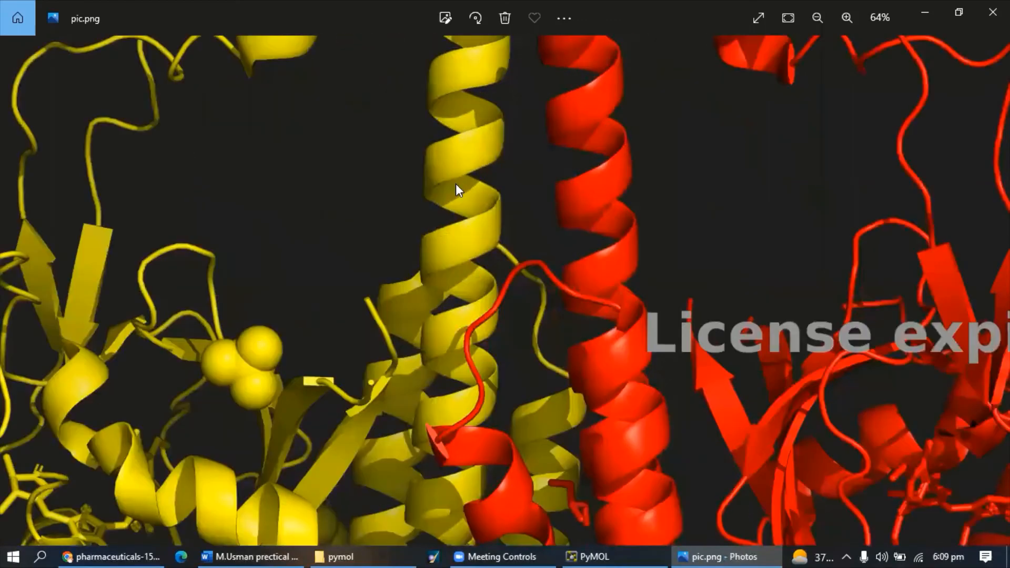
{"action": "scroll", "coordinate": [456, 185], "scroll_direction": "down", "scroll_amount": 7}
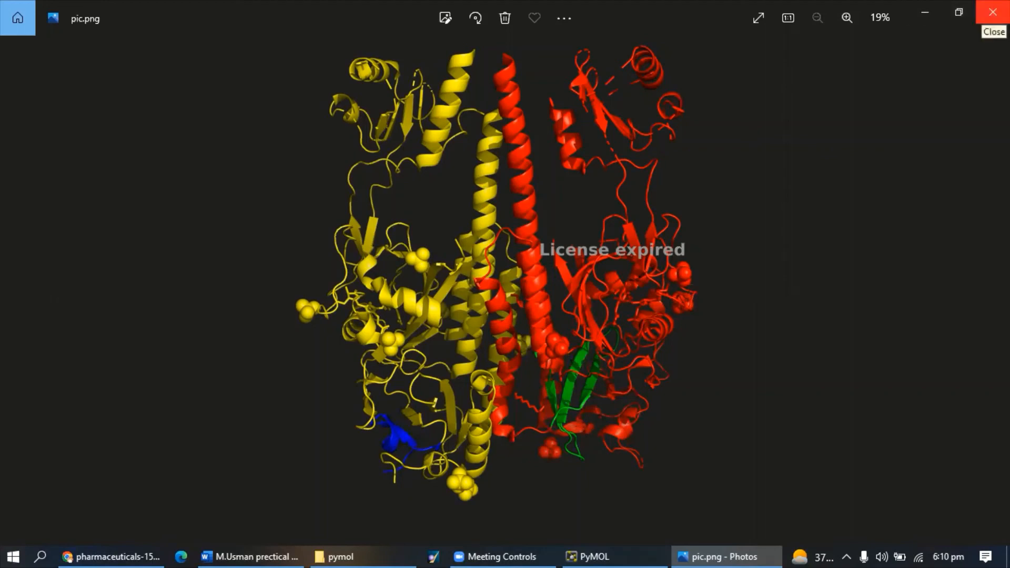
{"action": "left_click", "coordinate": [993, 13]}
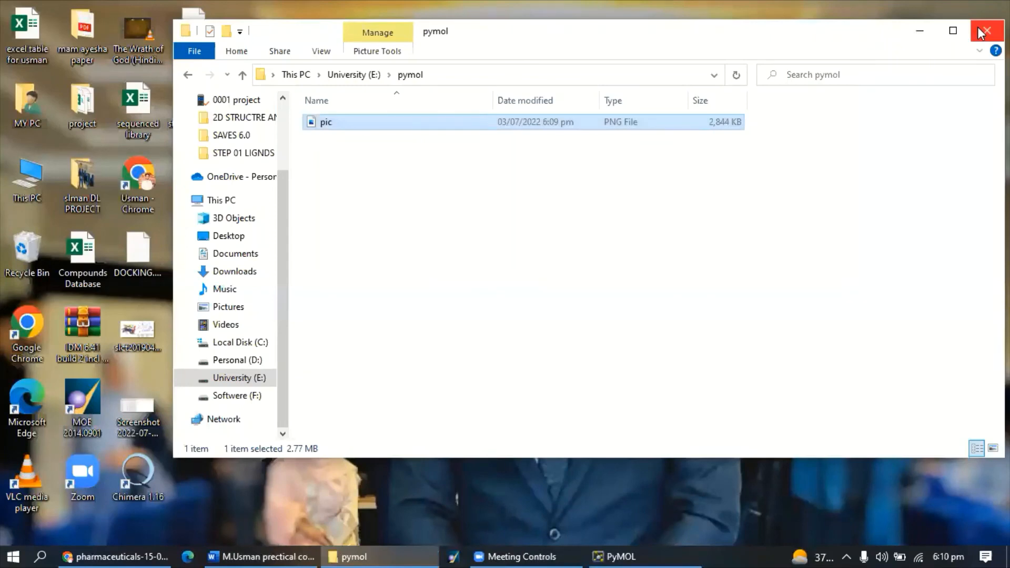
{"action": "left_click", "coordinate": [979, 28]}
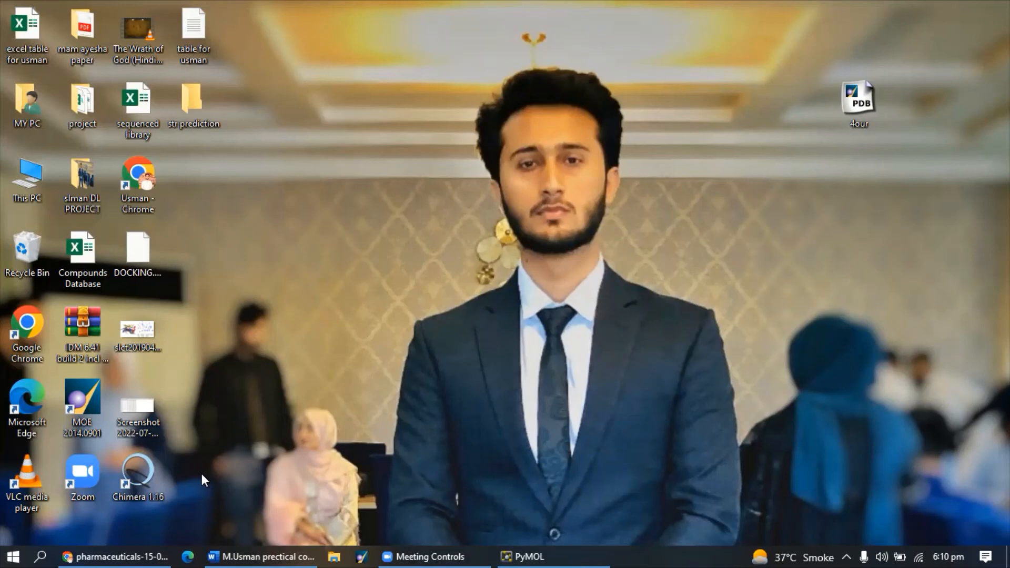
{"action": "left_click", "coordinate": [275, 547]}
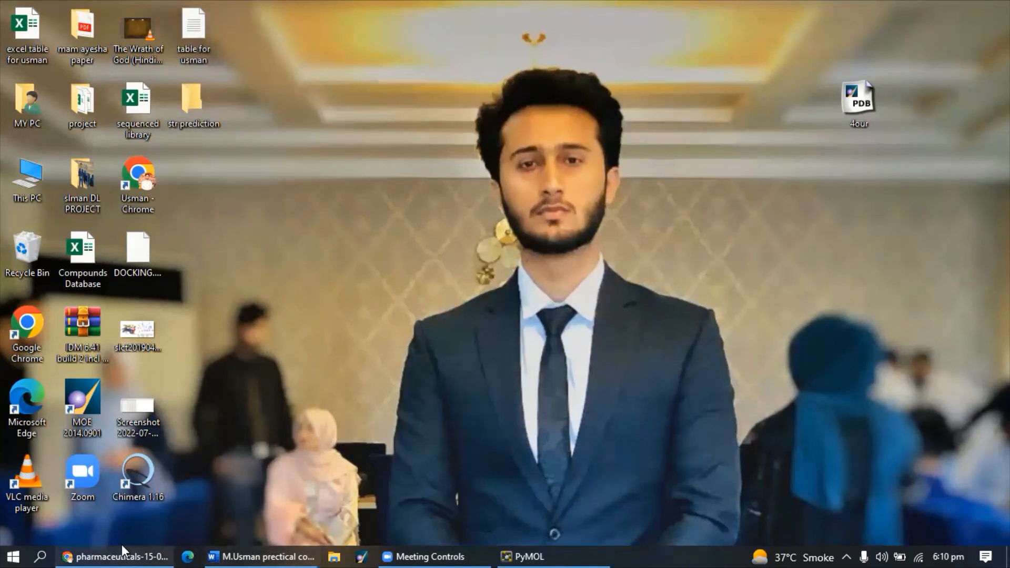
{"action": "mouse_move", "coordinate": [120, 545]}
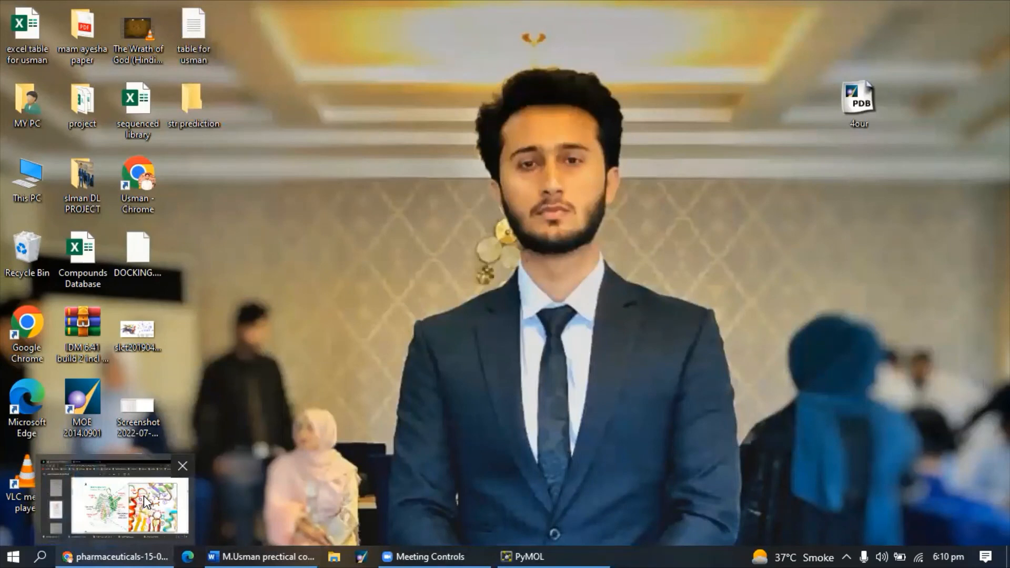